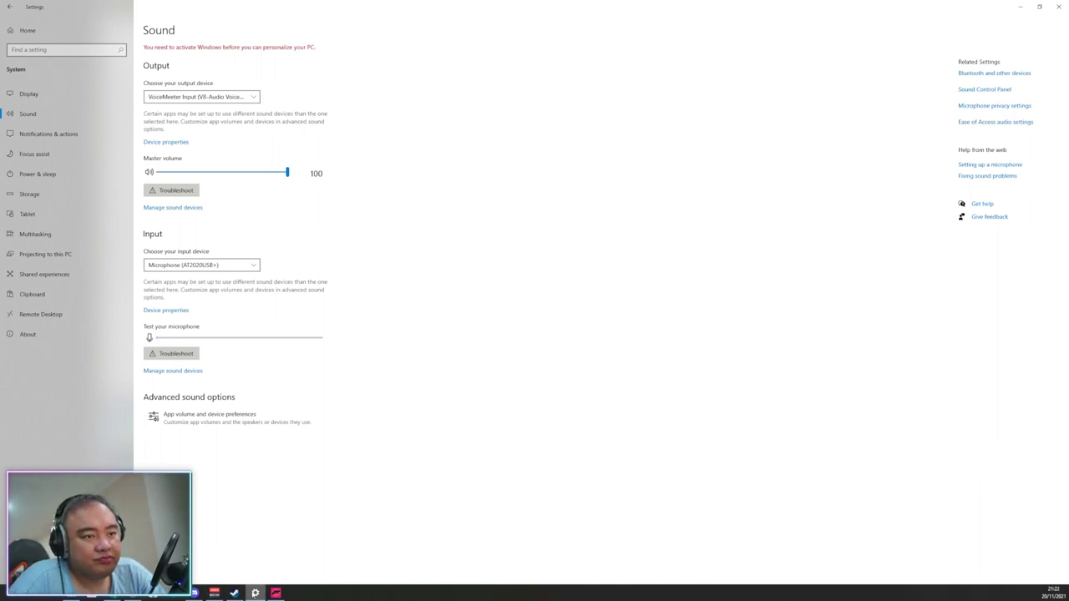
# - In VoiceMeeter Banana, set hardware output A1 to WDM: Speakers (Realtek(R) Audio) and A2 to WDM: U28H75x (NVIDIA High Definition Audio)
pyautogui.click(255, 592)
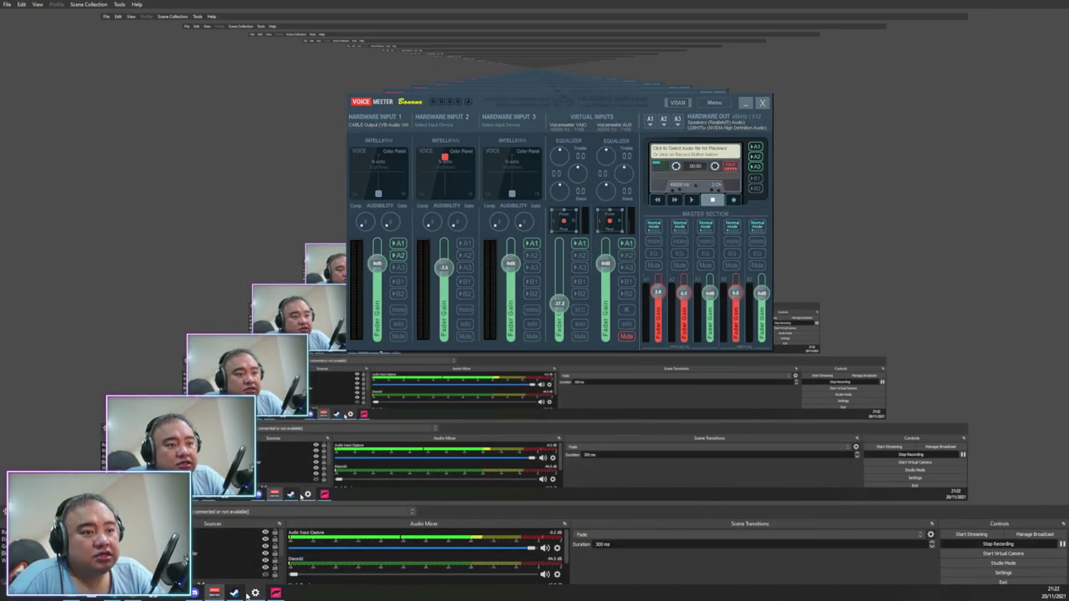
pyautogui.click(655, 124)
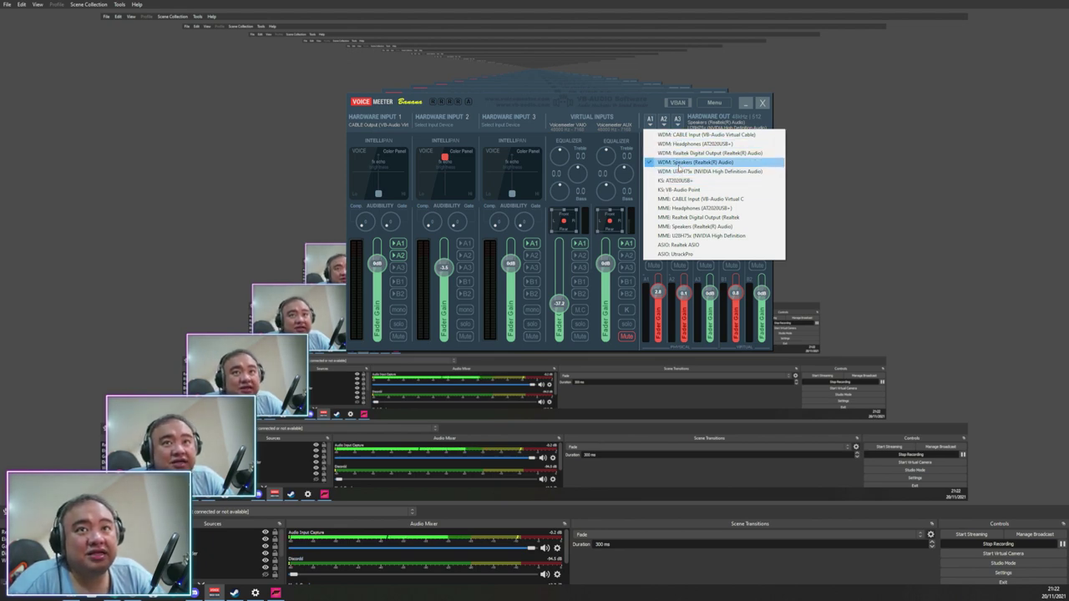
pyautogui.click(683, 165)
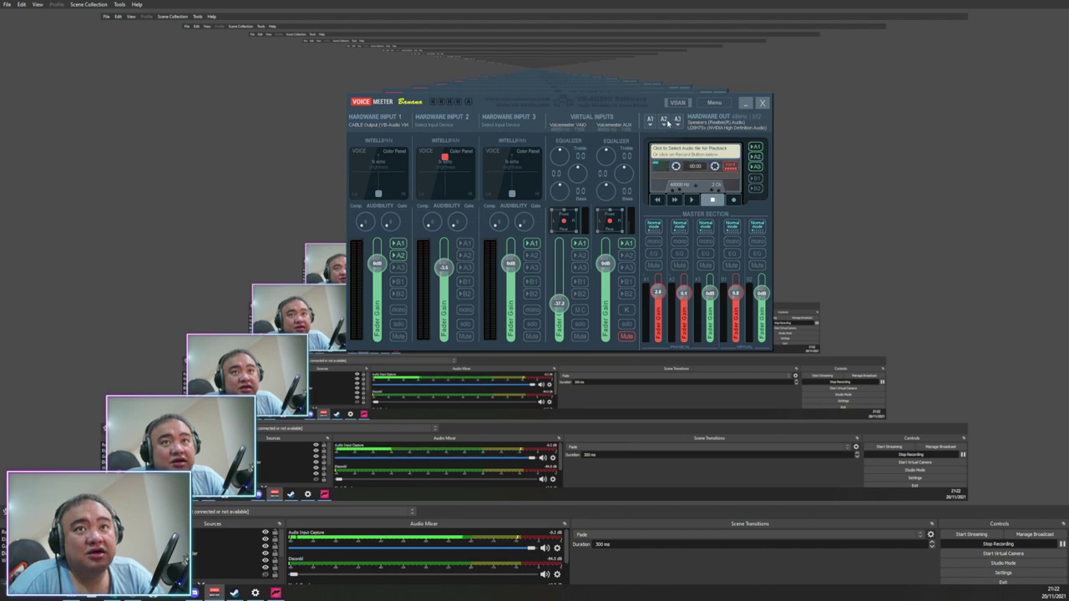
pyautogui.click(666, 122)
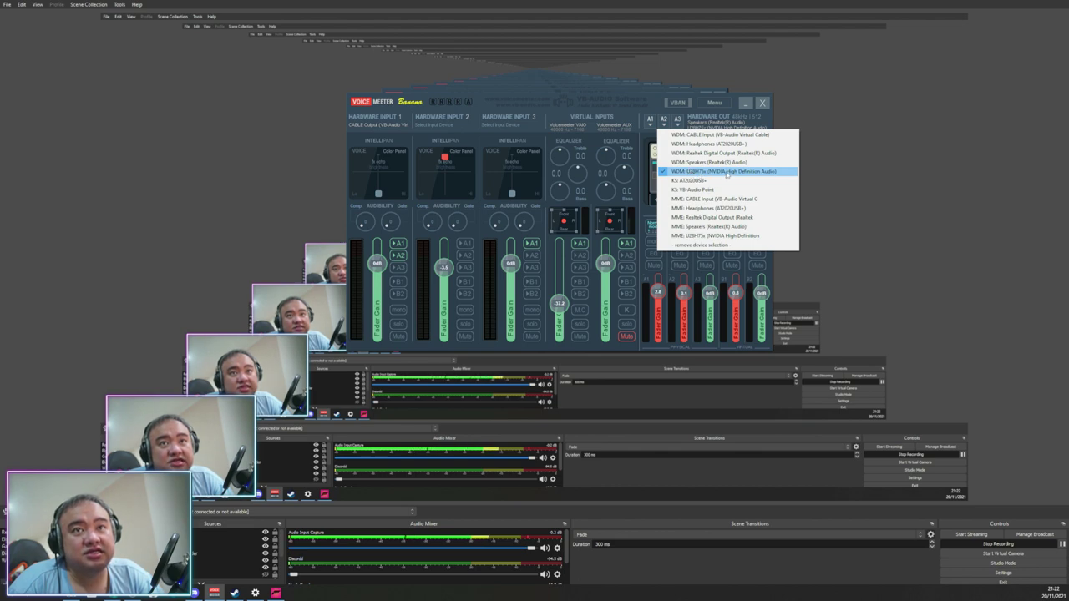
pyautogui.click(727, 172)
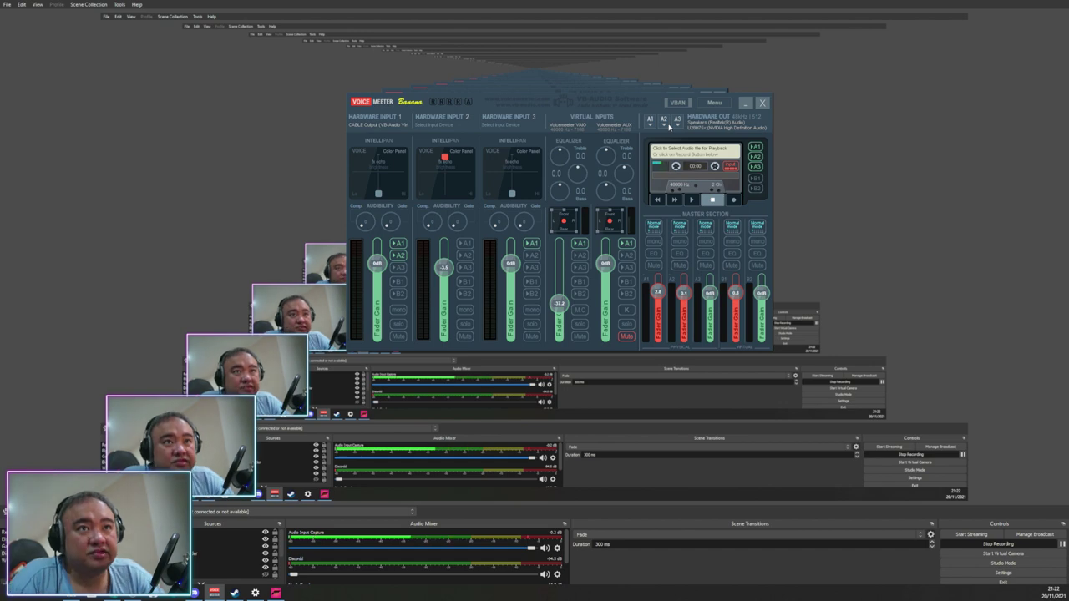
# - Switch to Windows sound settings and set 5KPlayer's output device to Default in the app volume and device preferences
pyautogui.click(255, 593)
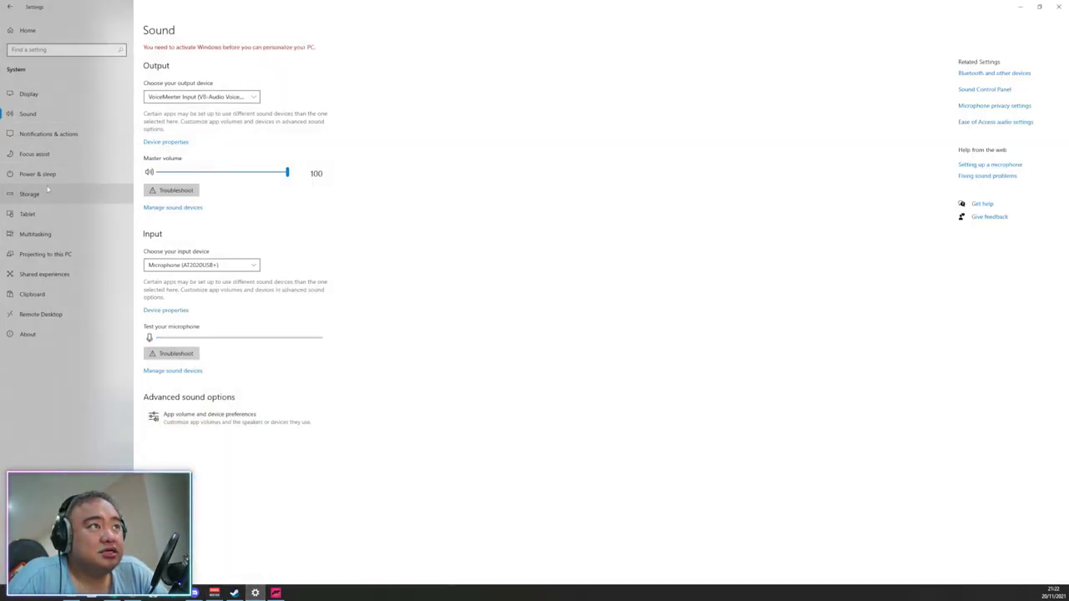
pyautogui.click(222, 422)
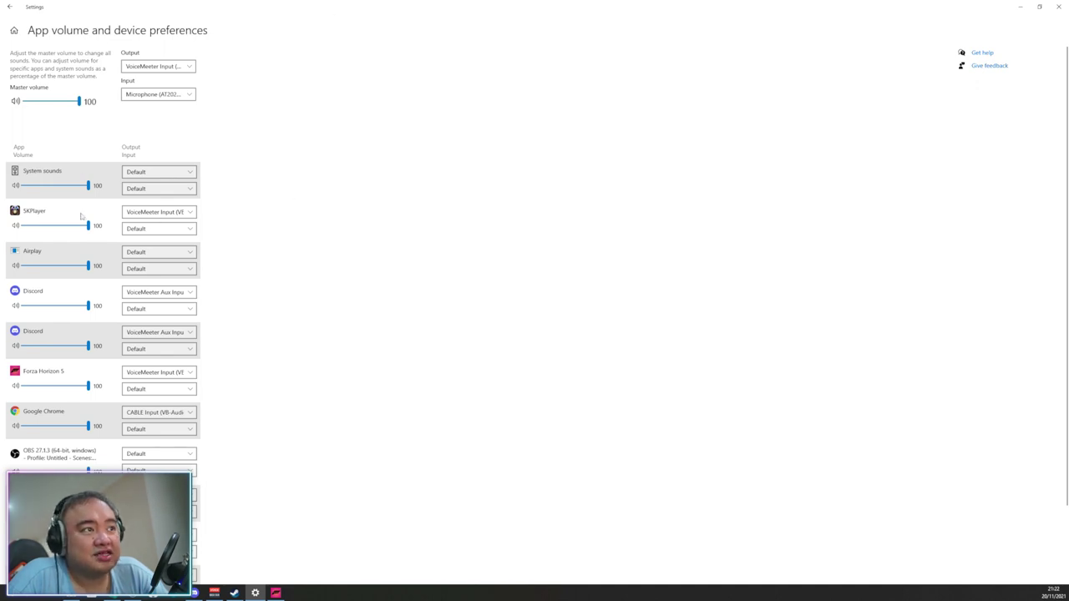
pyautogui.scroll(-2, 116, 204)
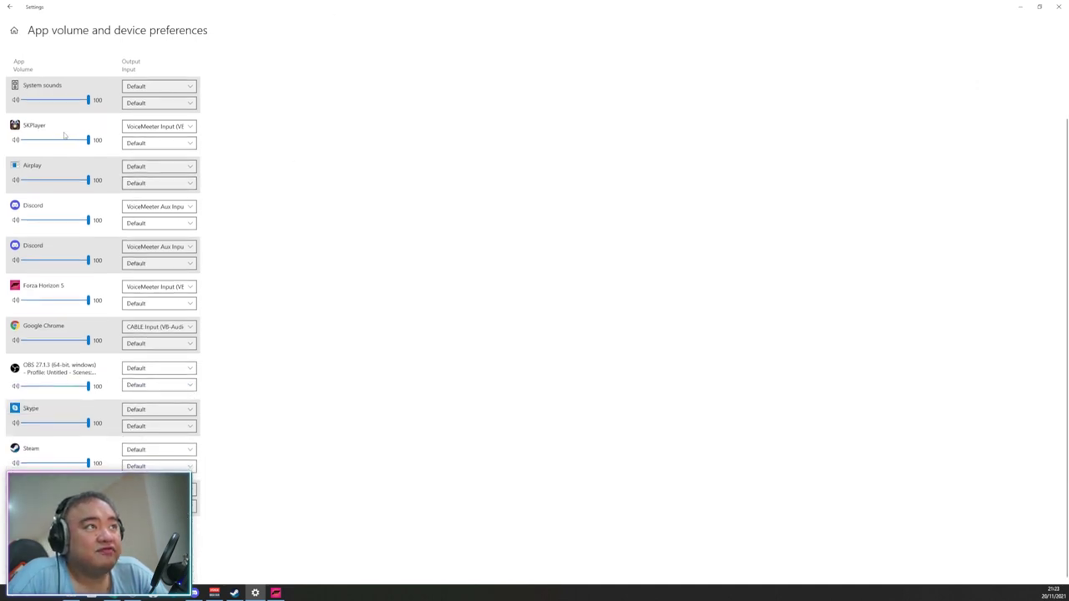
pyautogui.click(191, 126)
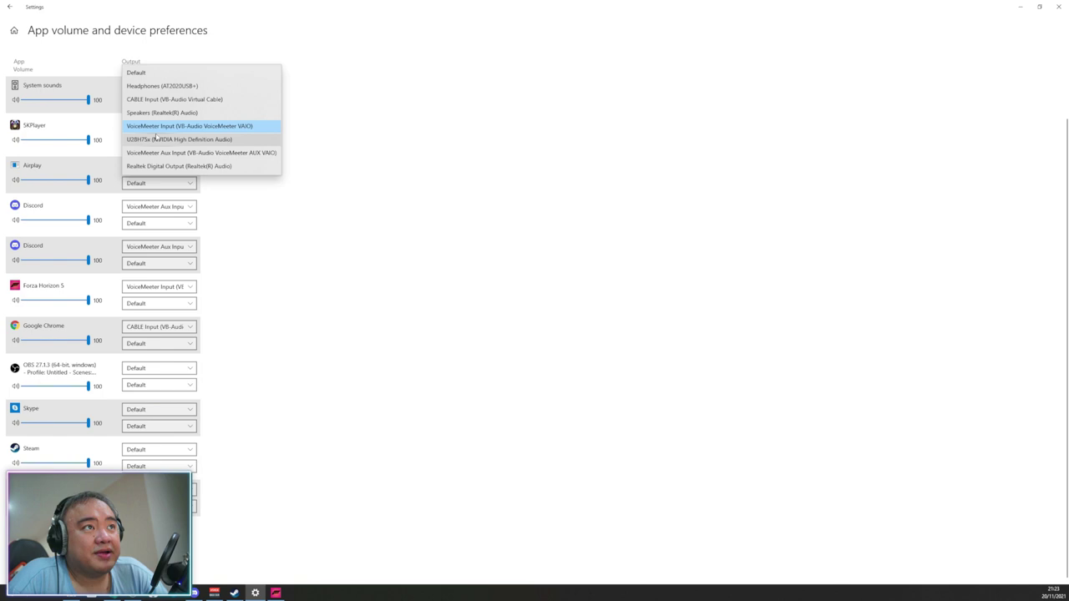
pyautogui.click(146, 72)
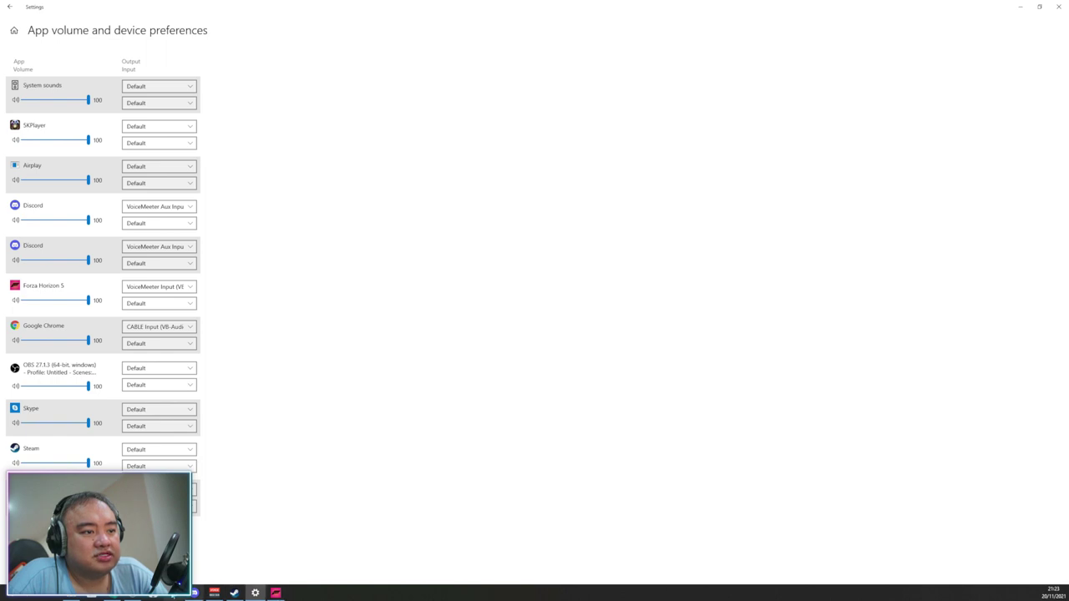
# - Arrange VoiceMeeter Banana above Discord's voice settings so both windows are visible, and run Discord's mic test
pyautogui.click(214, 592)
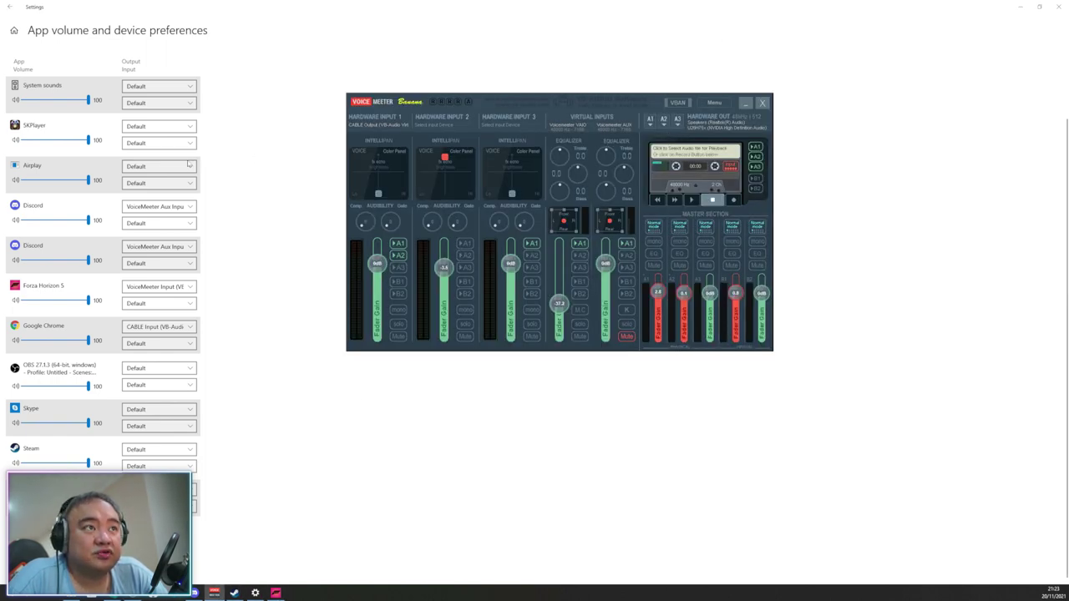
pyautogui.click(194, 593)
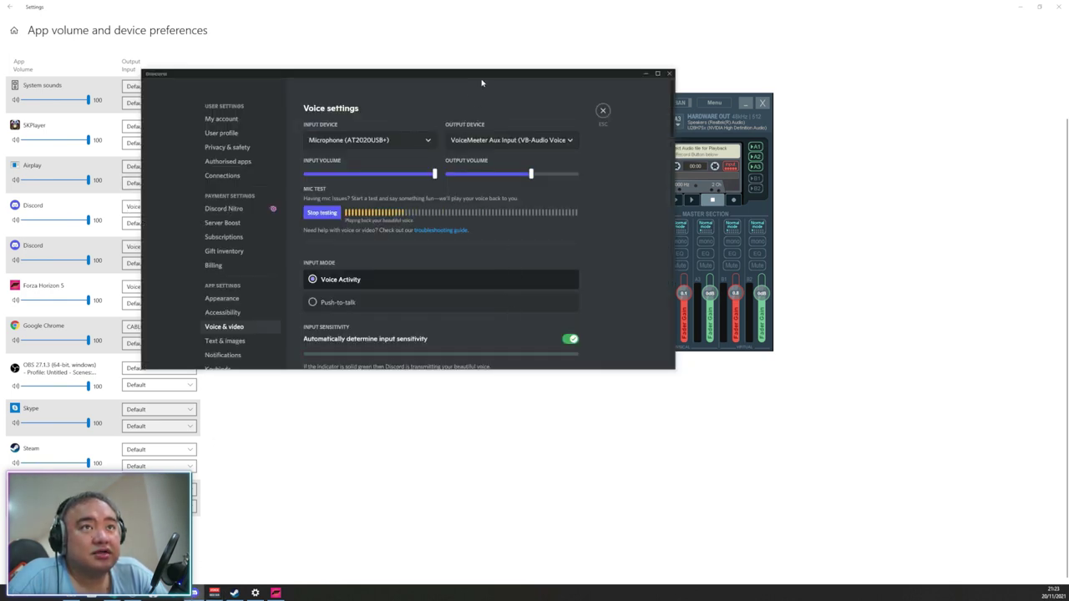
pyautogui.moveTo(482, 77); pyautogui.dragTo(516, 317)
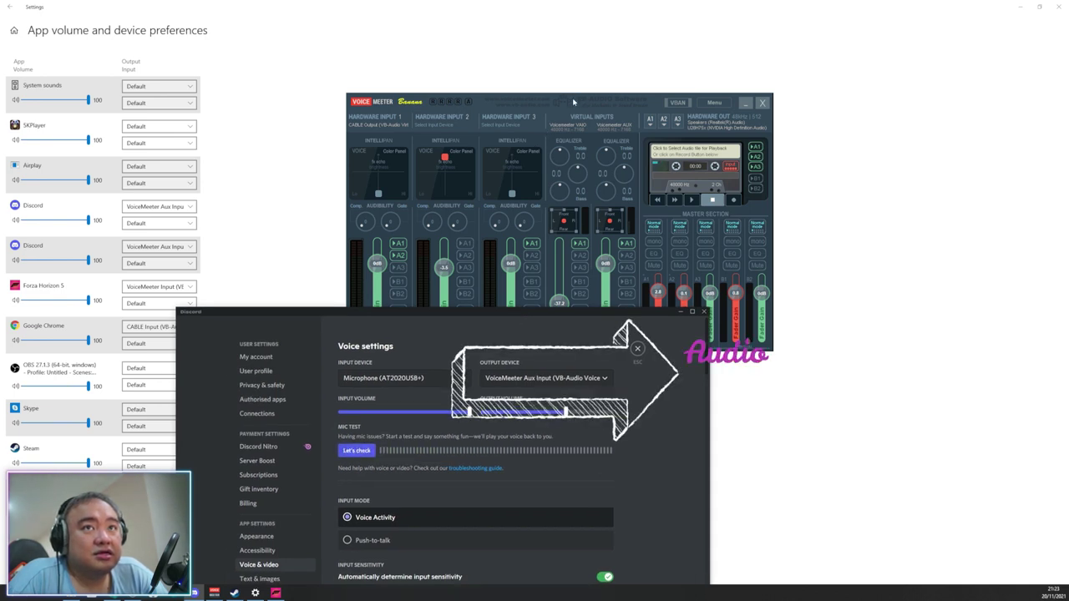
pyautogui.moveTo(571, 109); pyautogui.dragTo(496, 42)
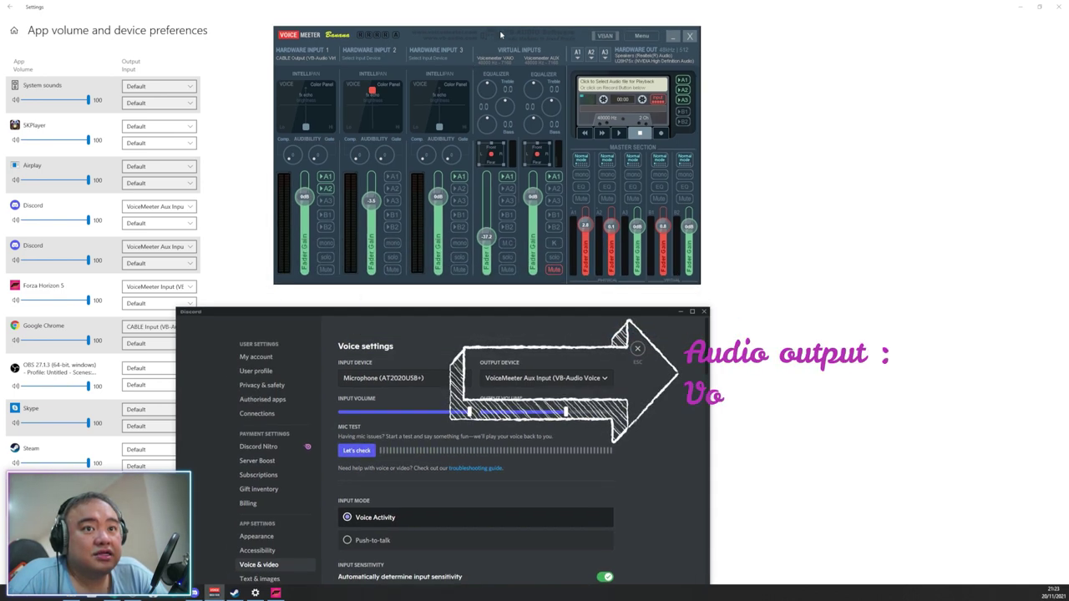
pyautogui.click(359, 451)
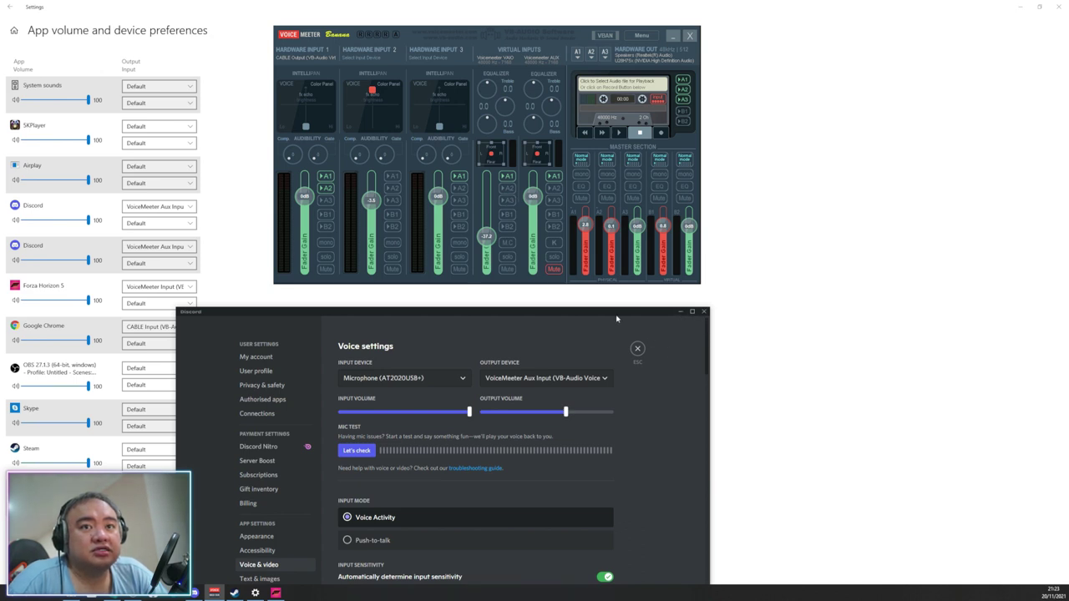
# - Move the Discord window beside the VoiceMeeter mixer and switch to OBS
pyautogui.click(692, 313)
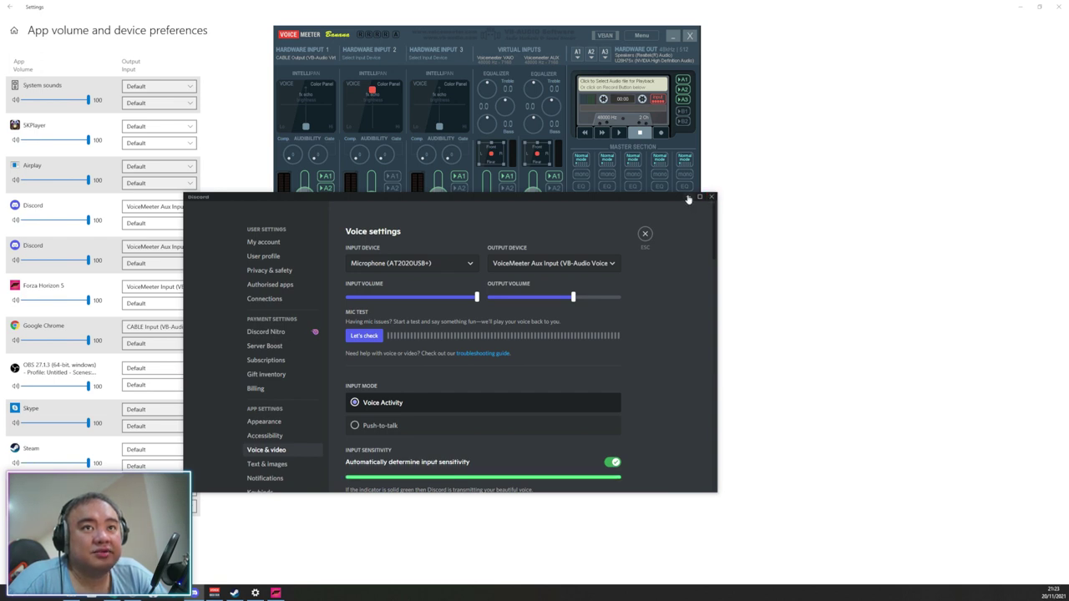
pyautogui.moveTo(612, 204); pyautogui.dragTo(906, 234)
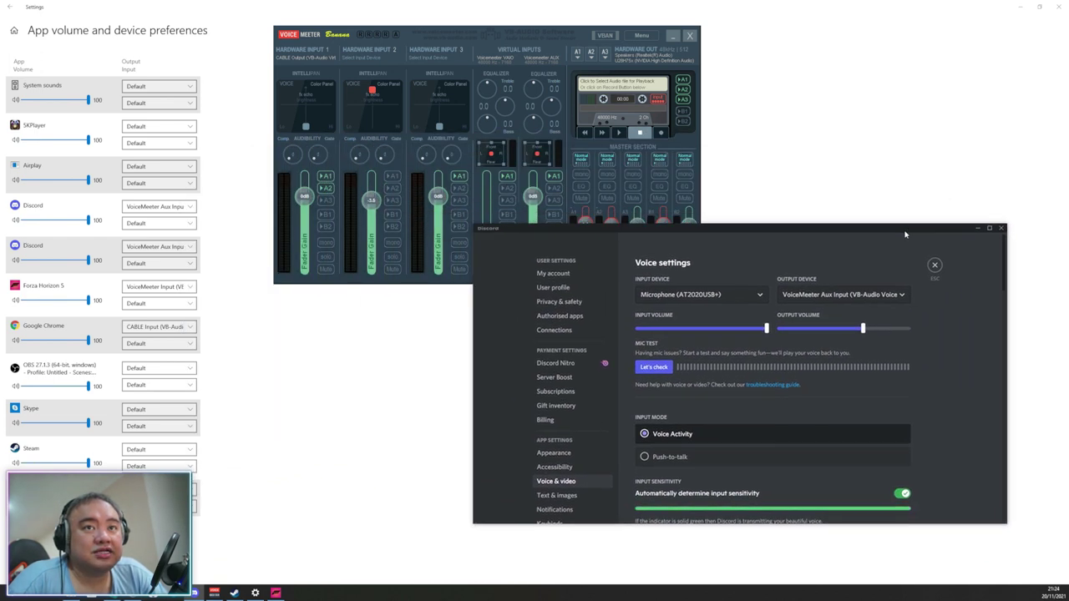
pyautogui.click(200, 592)
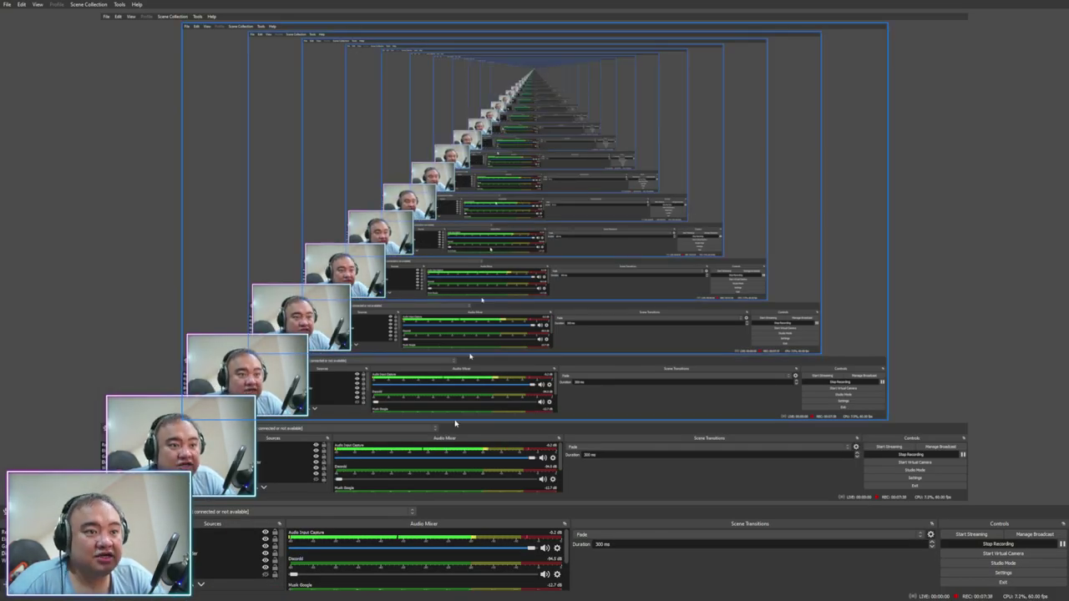
pyautogui.click(107, 523)
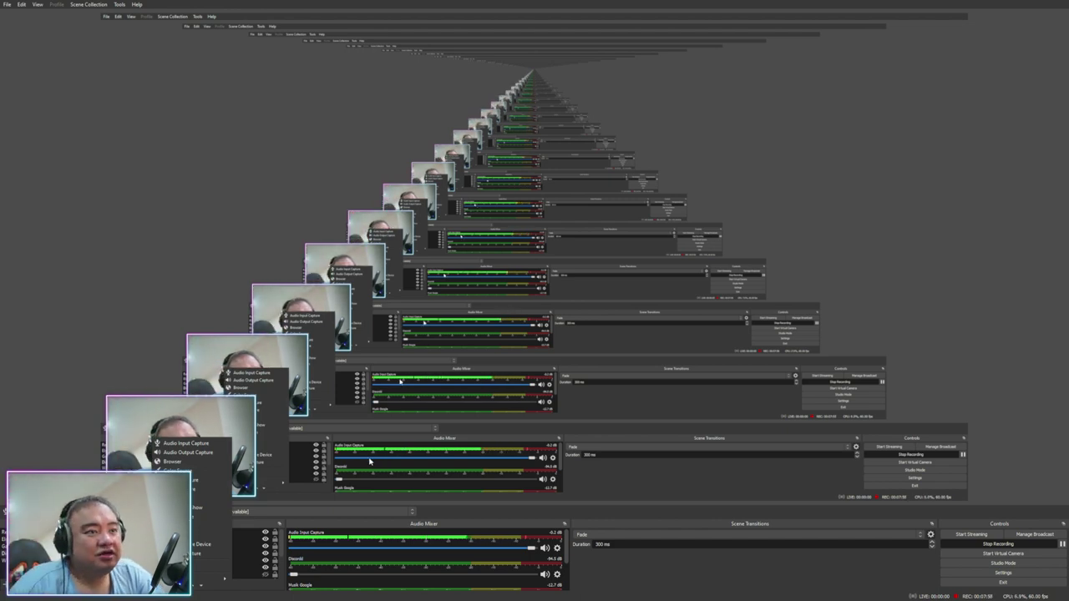
pyautogui.click(212, 456)
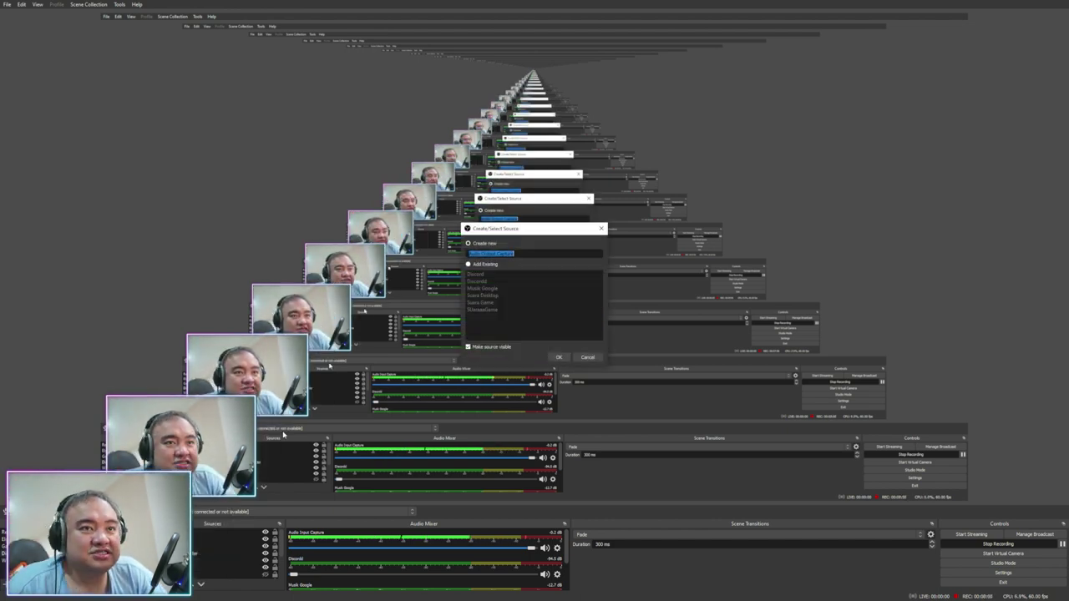
pyautogui.click(587, 356)
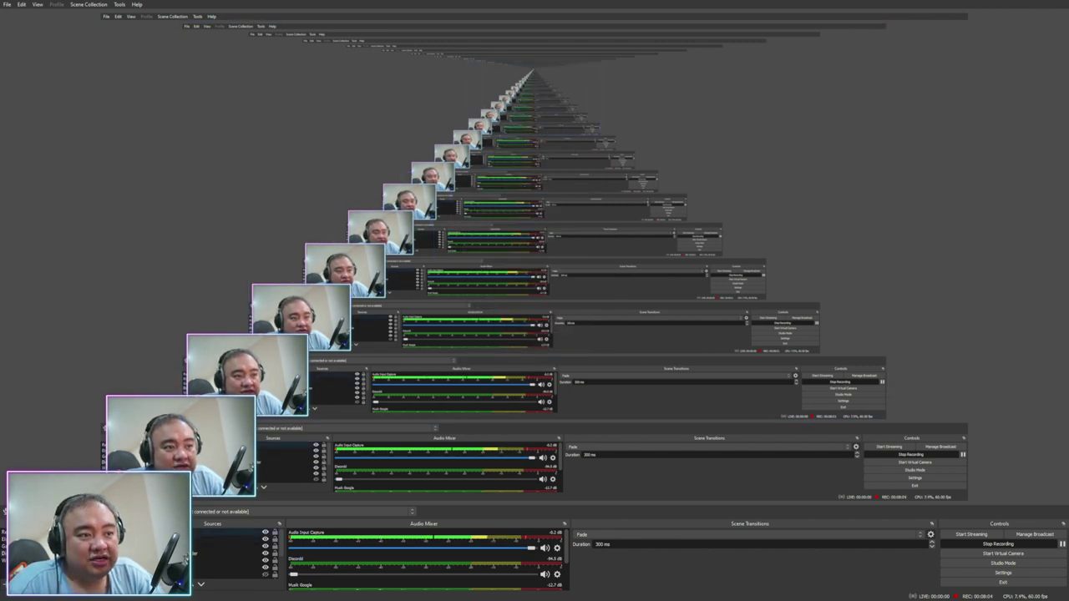
# - Set the device of the Discordd audio source to VoiceMeeter Aux Input (VB-Audio VoiceMeeter AUX VAIO) in its properties
pyautogui.rightClick(179, 520)
pyautogui.click(217, 504)
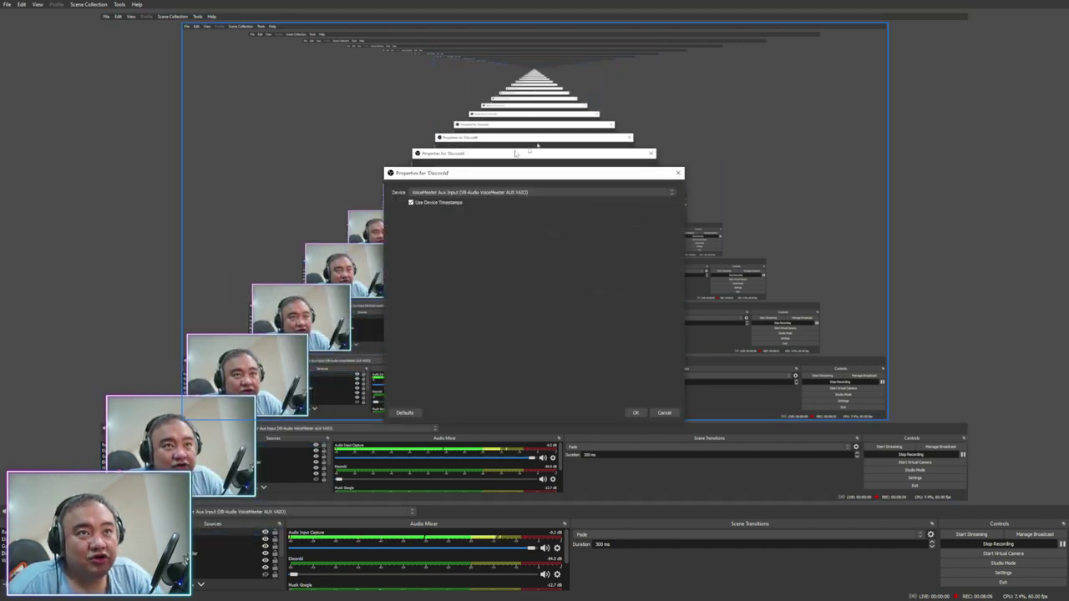
pyautogui.click(664, 192)
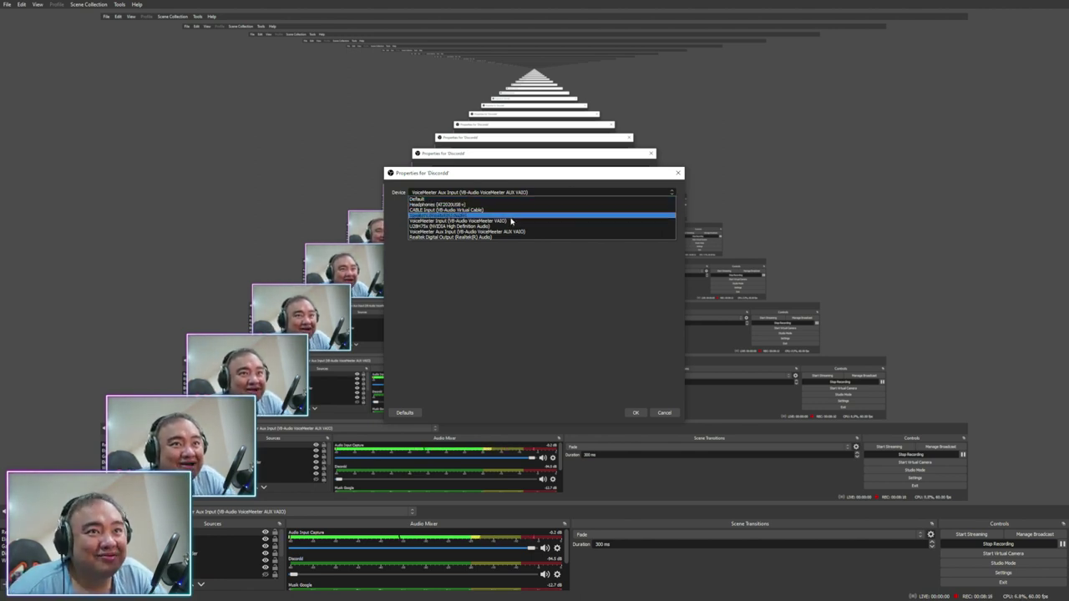
pyautogui.click(443, 233)
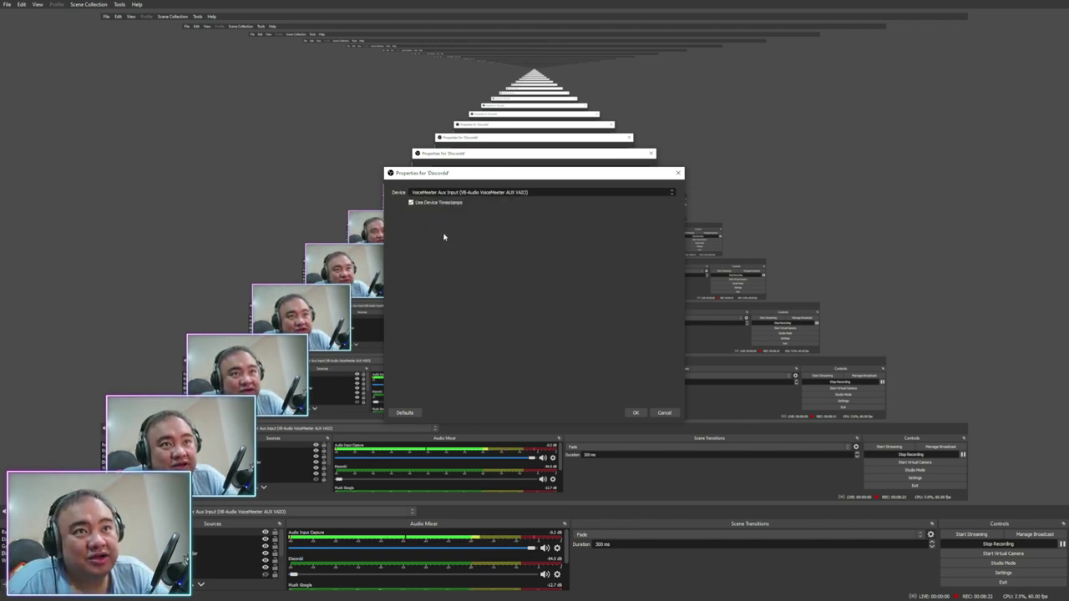
pyautogui.click(635, 412)
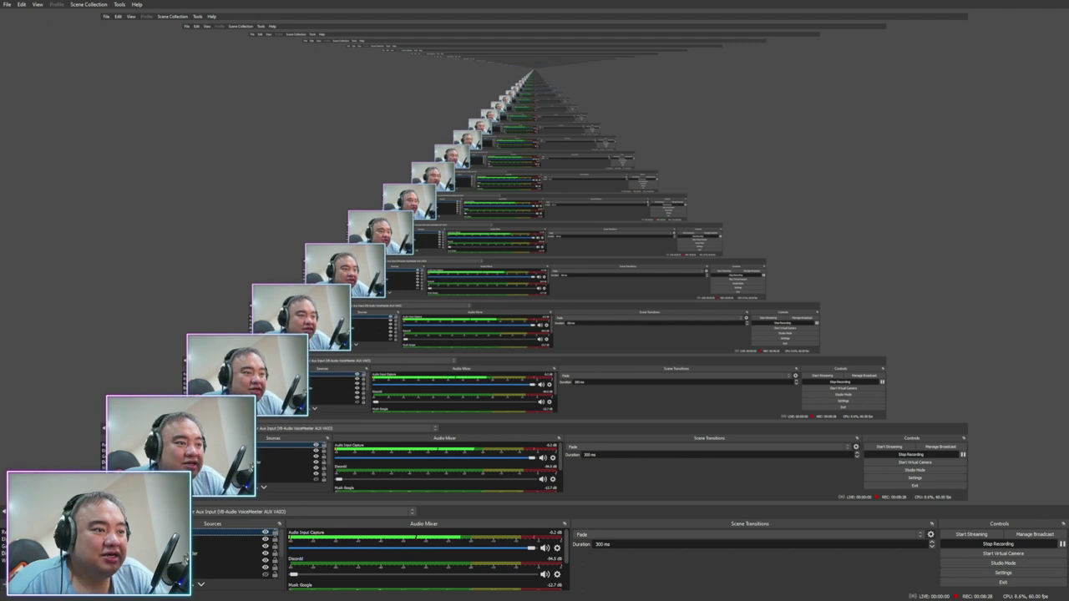
# - Start the mic test in Discord and raise the Discordd mixer volume in OBS to about -17 dB to check its audio level
pyautogui.hotkey('alt', 'Tab')
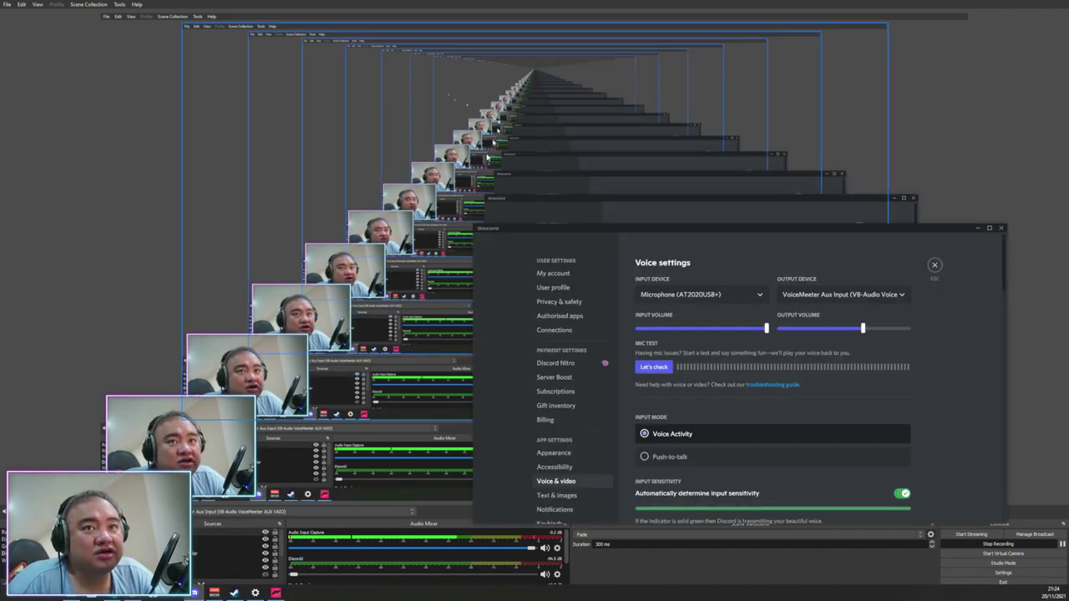
pyautogui.moveTo(720, 201); pyautogui.dragTo(466, 88)
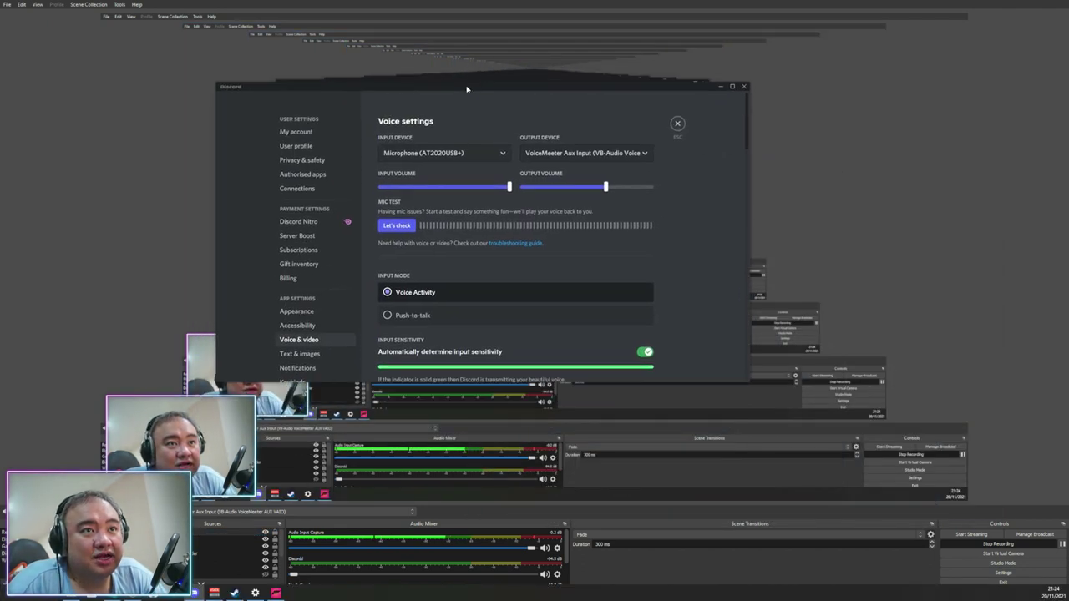
pyautogui.click(404, 227)
pyautogui.click(311, 575)
pyautogui.moveTo(311, 575); pyautogui.dragTo(419, 575)
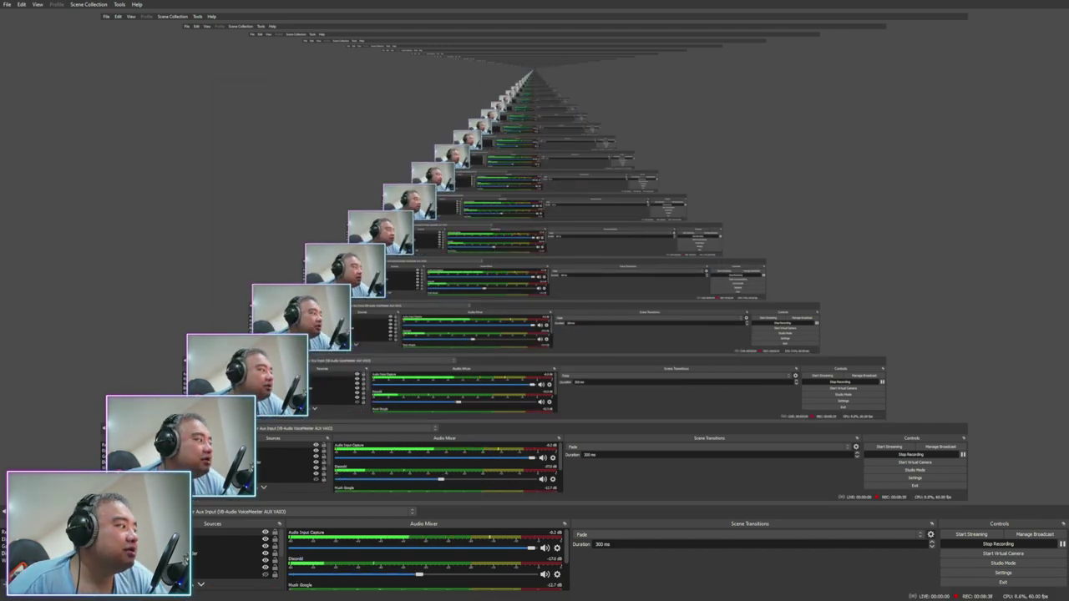
pyautogui.hotkey('alt', 'Tab')
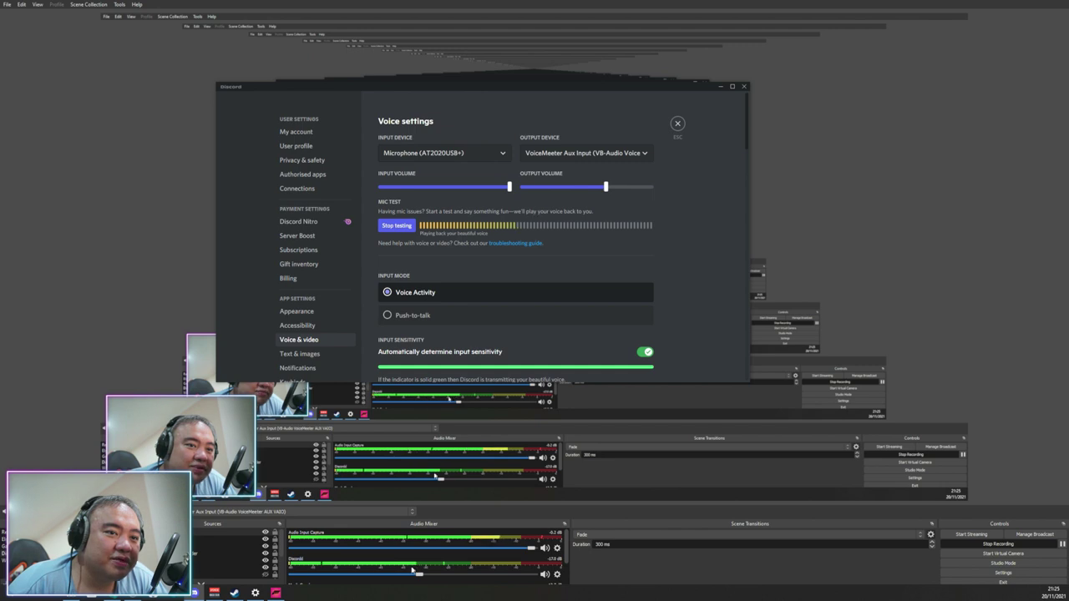
# - Lower the Discordd mixer volume in OBS to -inf dB and close the Discord window
pyautogui.click(375, 574)
pyautogui.moveTo(375, 574); pyautogui.dragTo(292, 574)
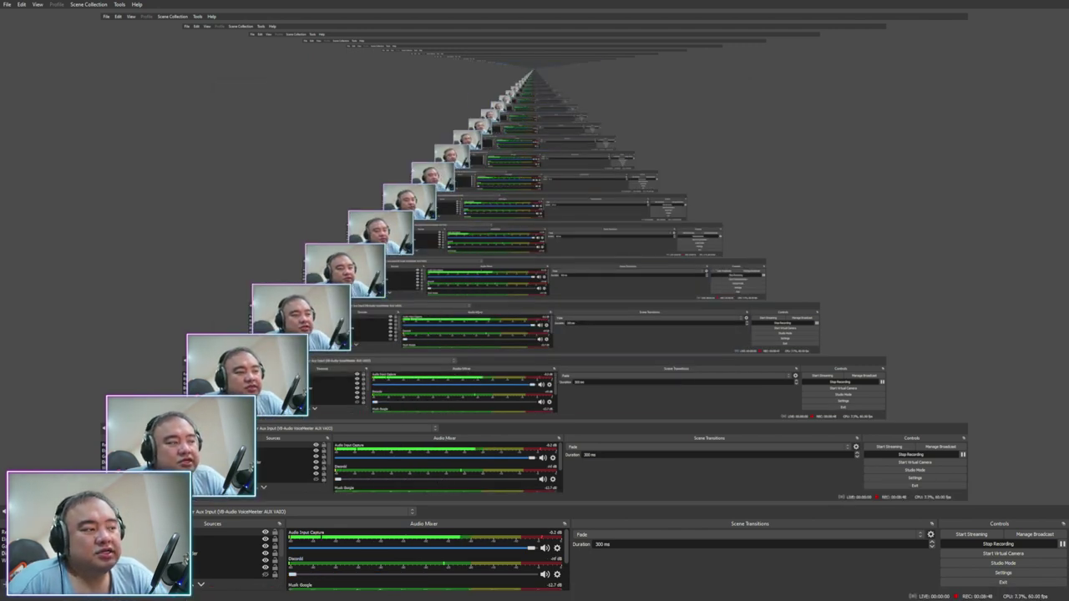
pyautogui.hotkey('alt', 'Tab')
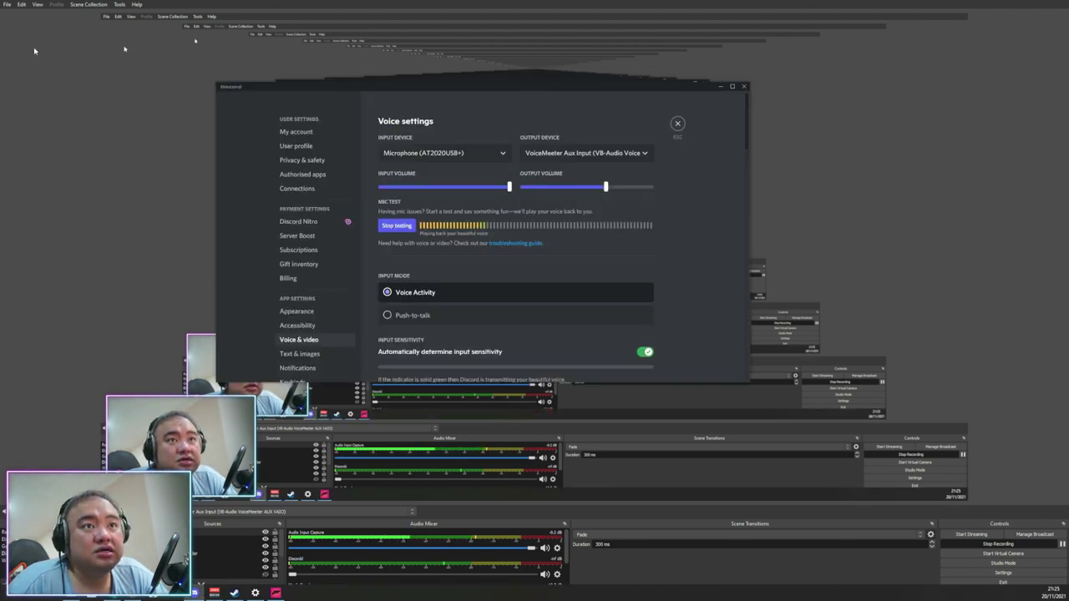
pyautogui.click(744, 86)
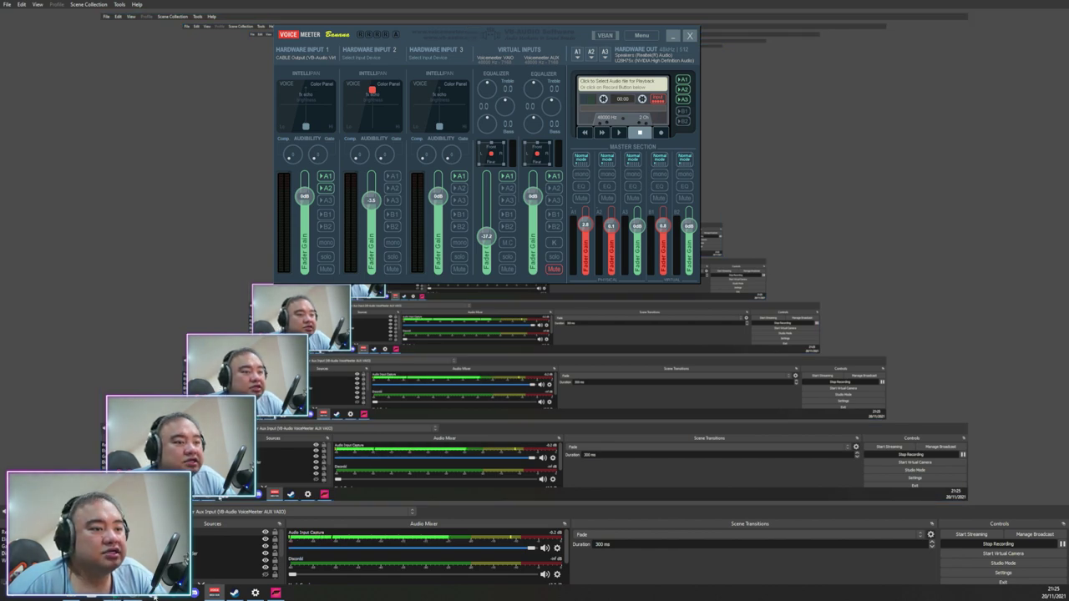
# - Review the per-app output devices in Windows settings alongside the VoiceMeeter mixer, and return to OBS
pyautogui.click(255, 593)
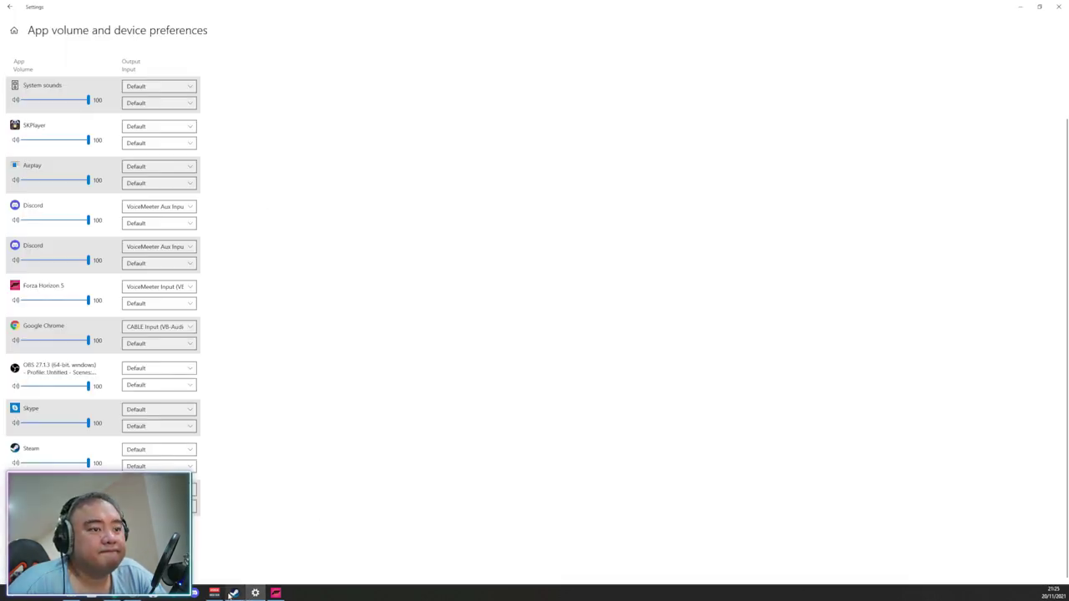
pyautogui.click(214, 593)
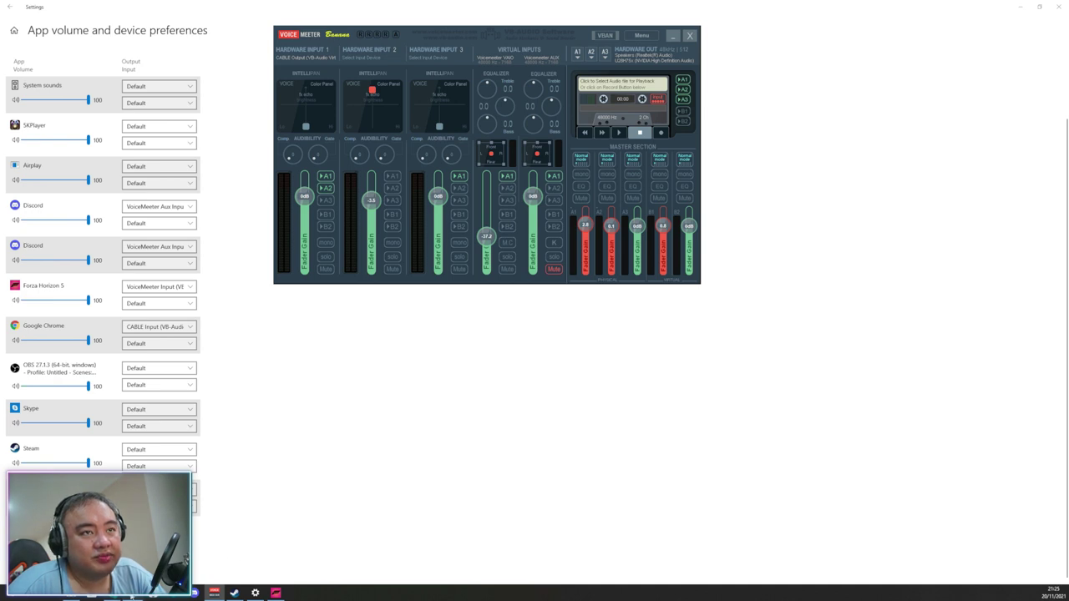
pyautogui.click(131, 596)
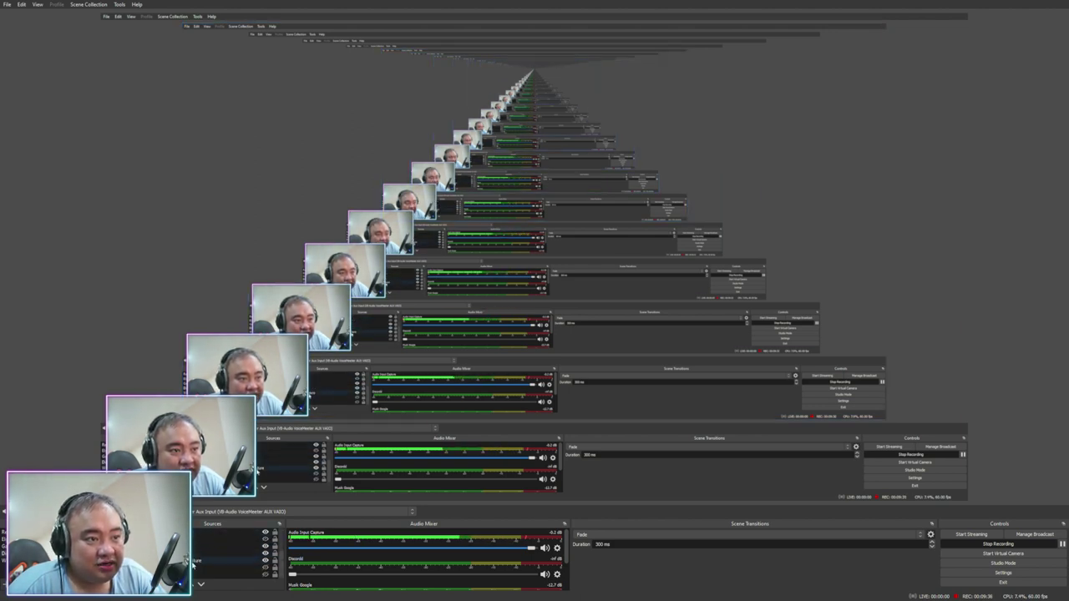
# - Check the game audio source's device in its properties, and review the default and per-app output devices in Windows Settings
pyautogui.rightClick(187, 539)
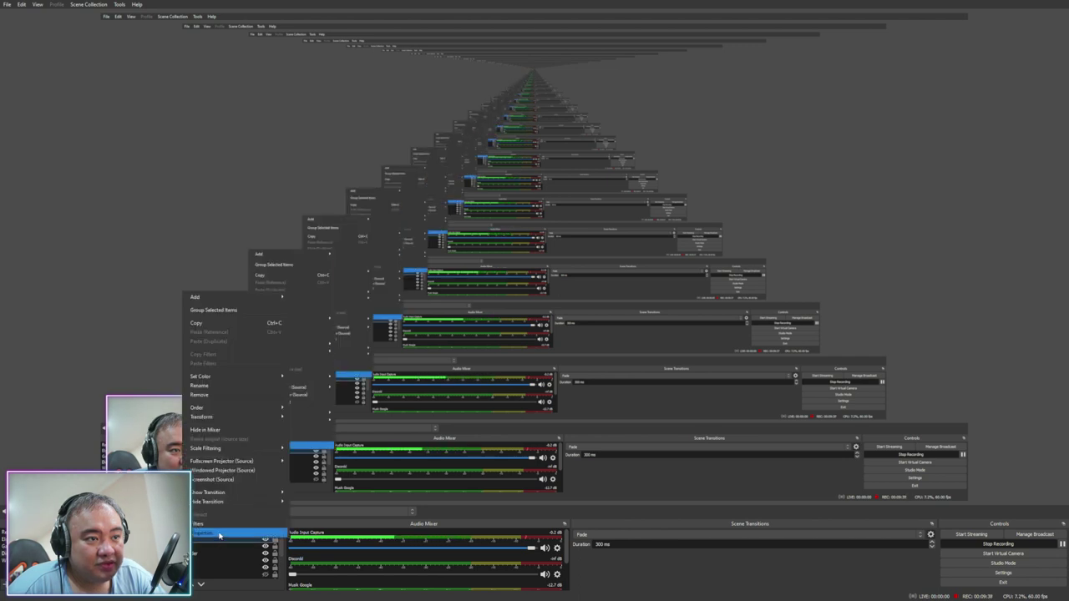
pyautogui.click(220, 536)
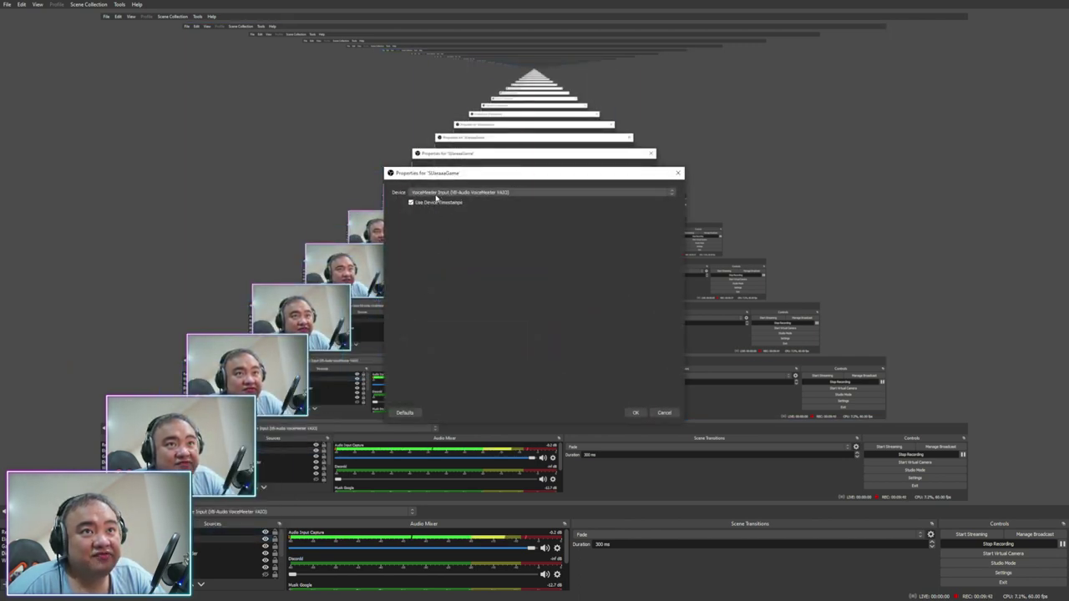
pyautogui.click(636, 412)
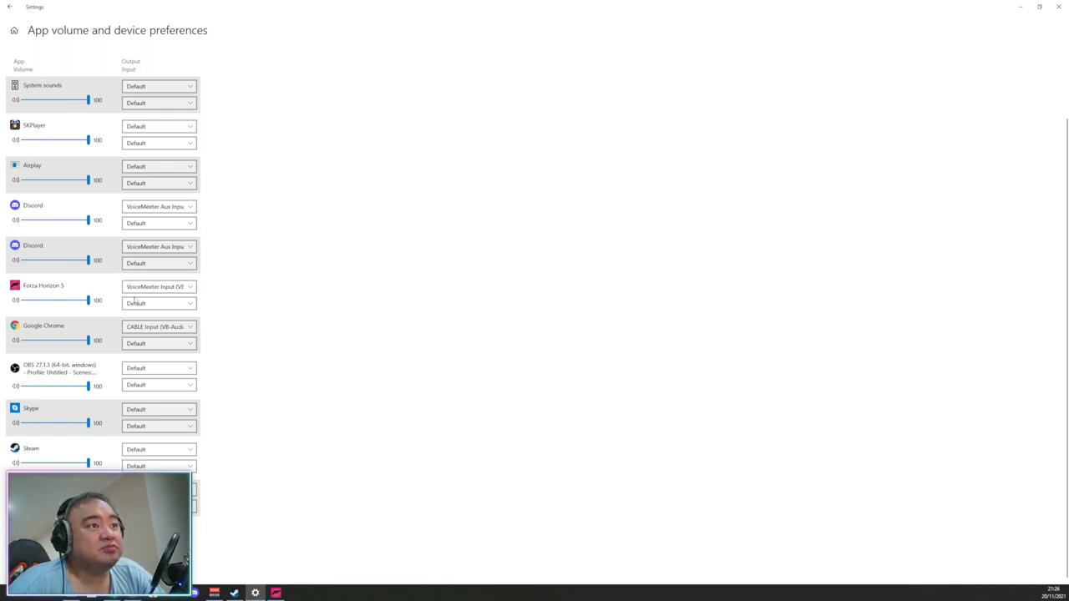
pyautogui.scroll(2, 142, 87)
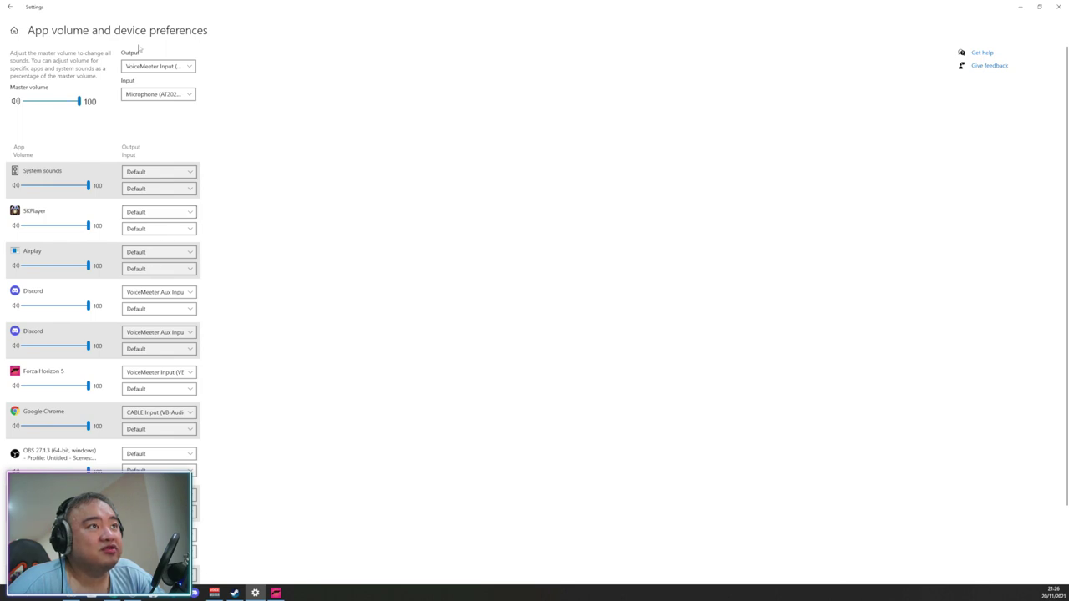
pyautogui.scroll(-2, 131, 342)
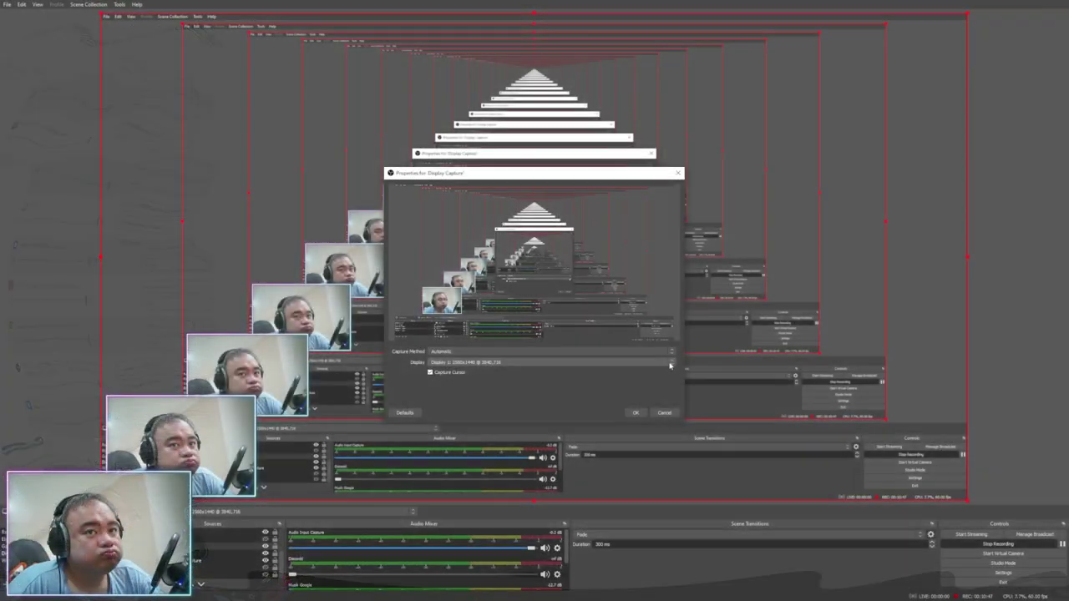
# - Switch the Display Capture source to the display showing Forza Horizon 5 and close the Start menu
pyautogui.click(669, 365)
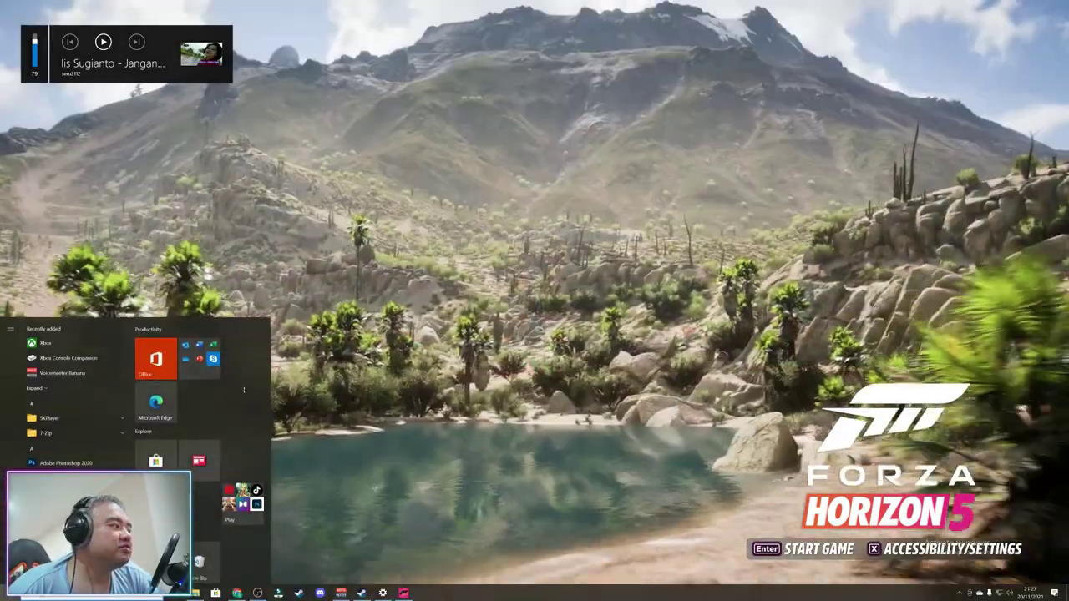
pyautogui.press('Escape')
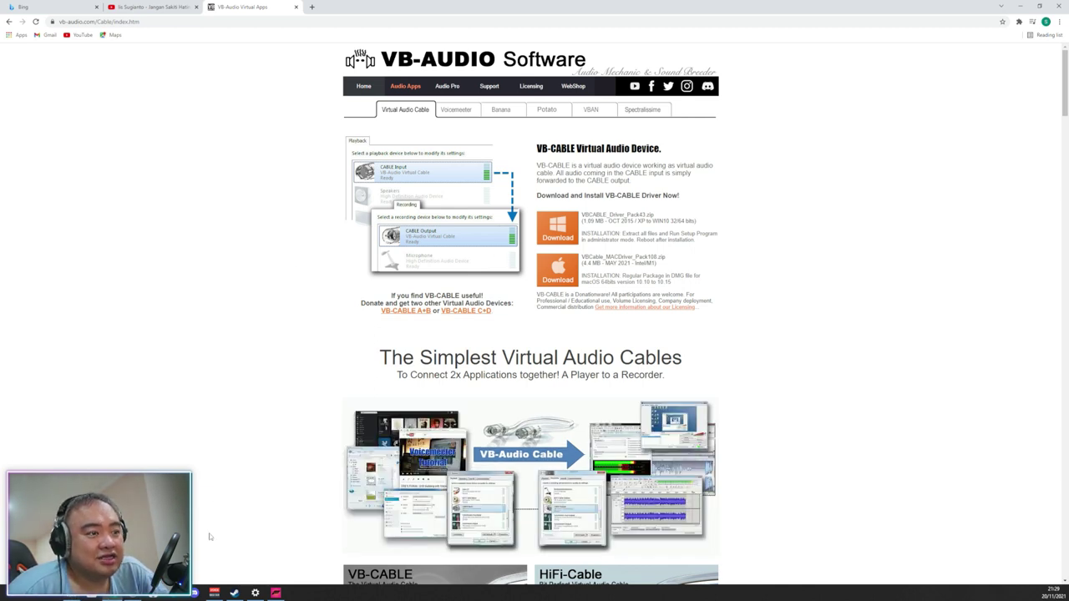
# - Switch to the Windows app volume settings and keep Google Chrome's output on CABLE Input (VB-Audio Virtual Cable)
pyautogui.click(255, 593)
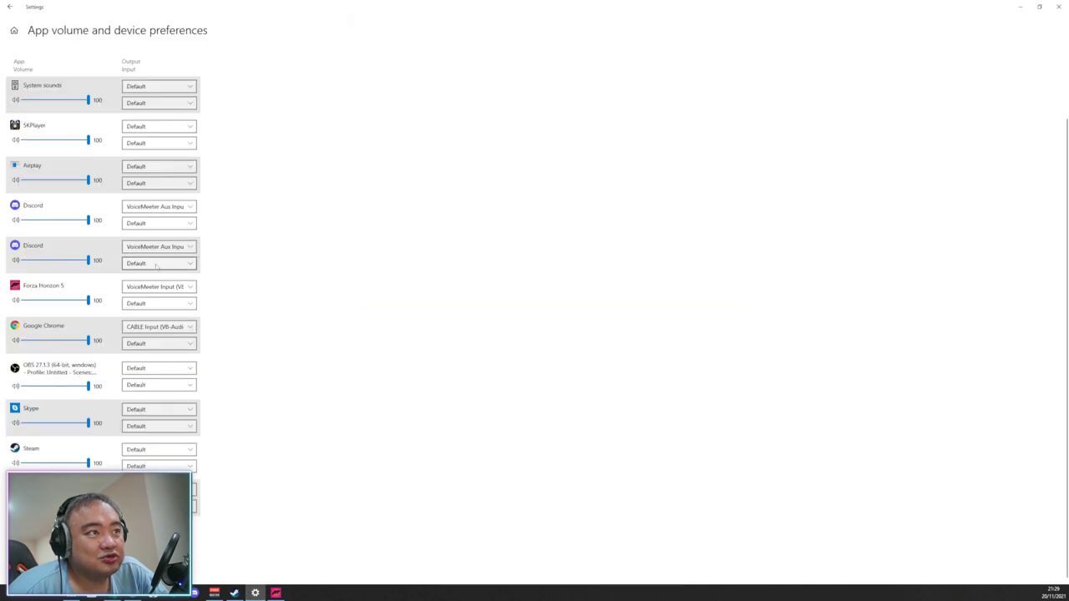
pyautogui.click(194, 328)
pyautogui.click(167, 327)
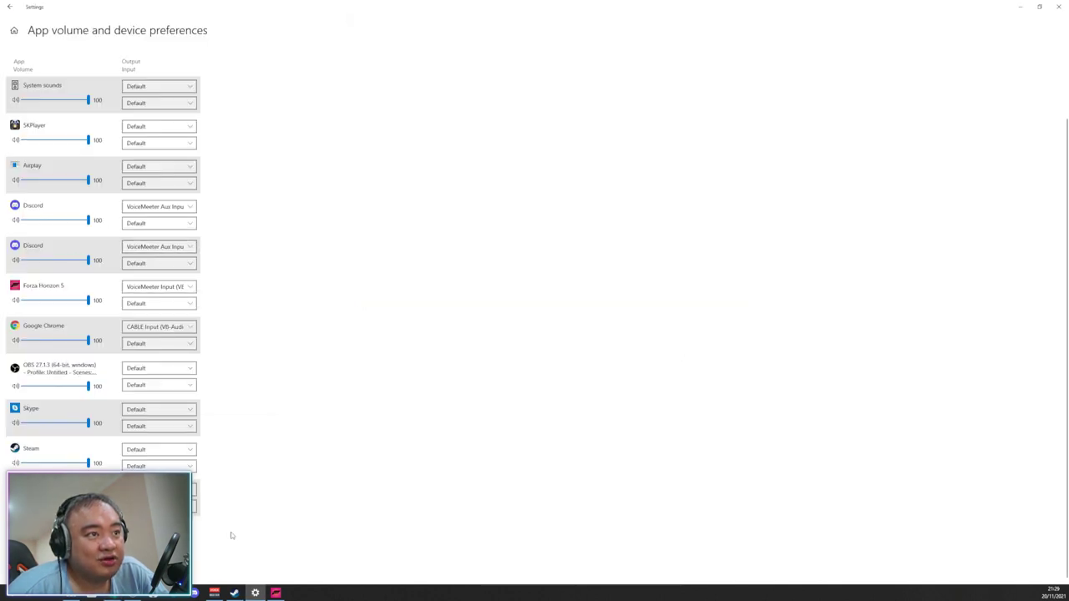
# - Switch to VoiceMeeter Banana, set Hardware Input 1 to WDM: CABLE Output (VB-Audio Virtual Cable), and route it to A2 only
pyautogui.click(215, 592)
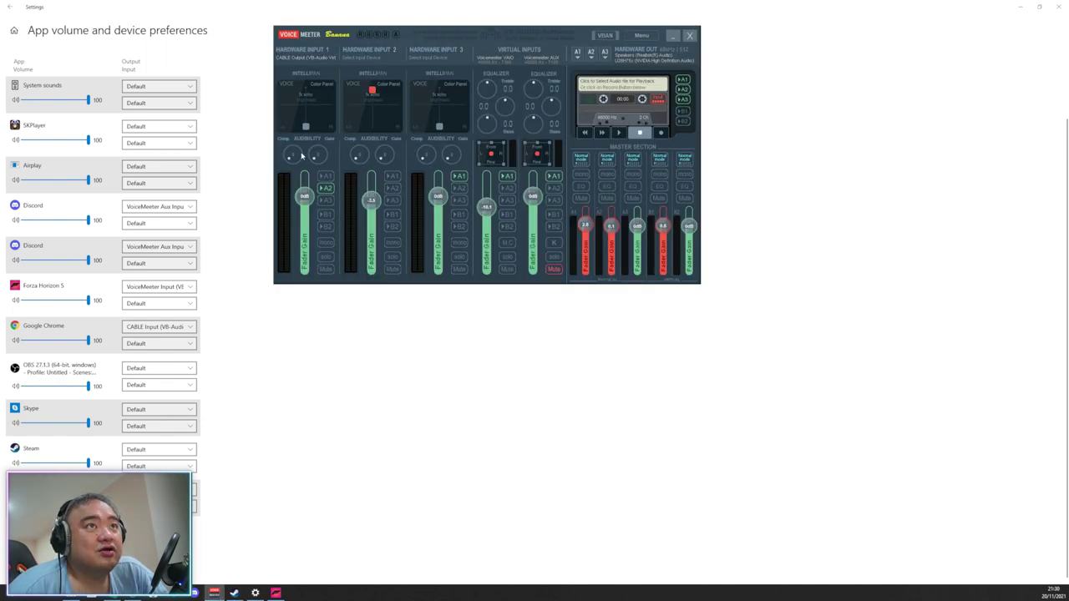
pyautogui.click(312, 53)
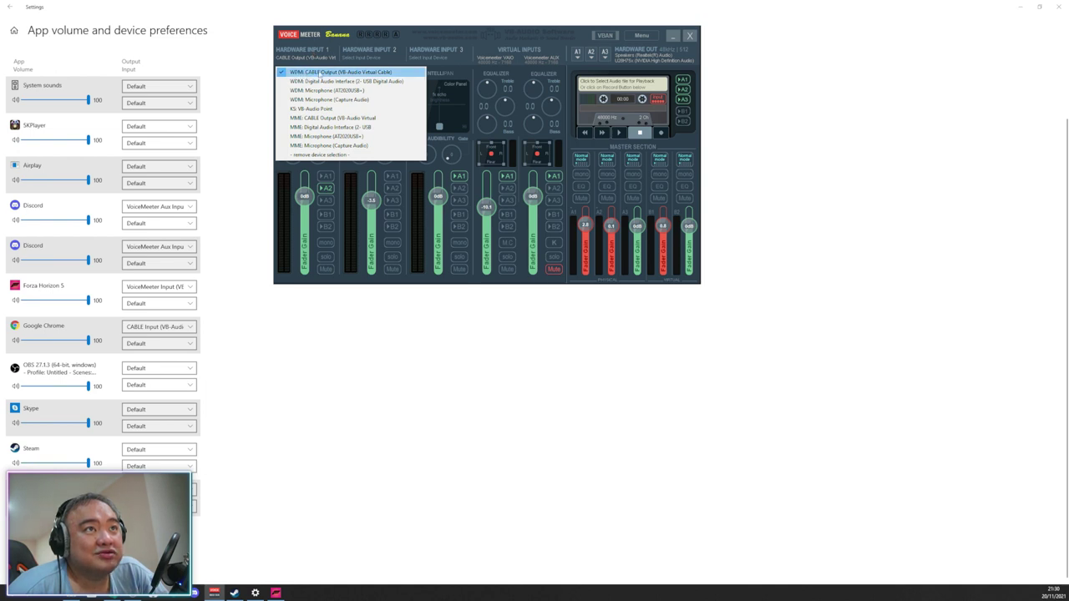
pyautogui.click(387, 73)
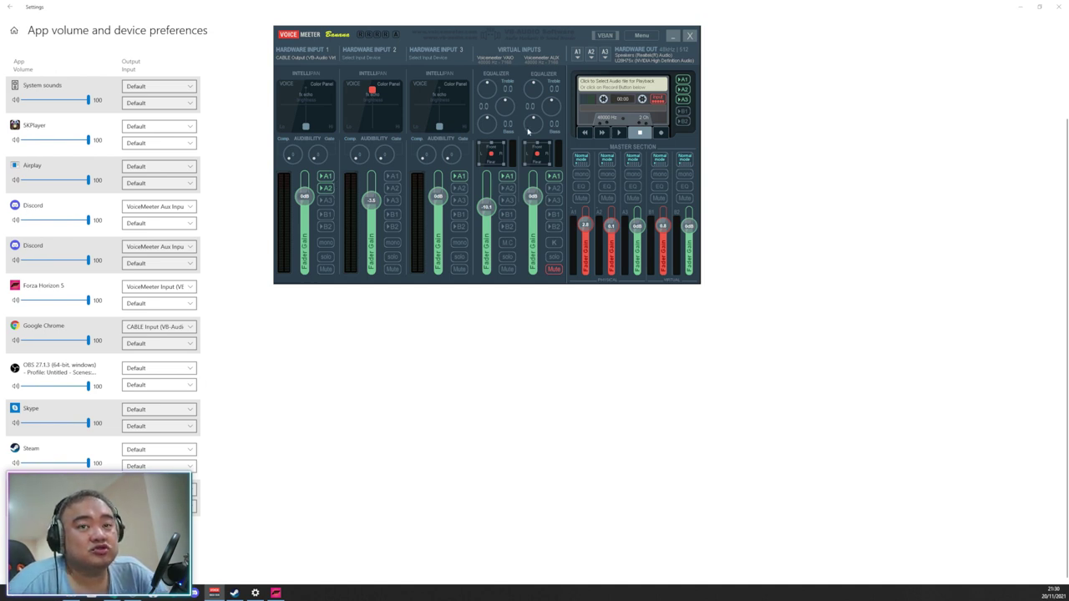
pyautogui.click(326, 179)
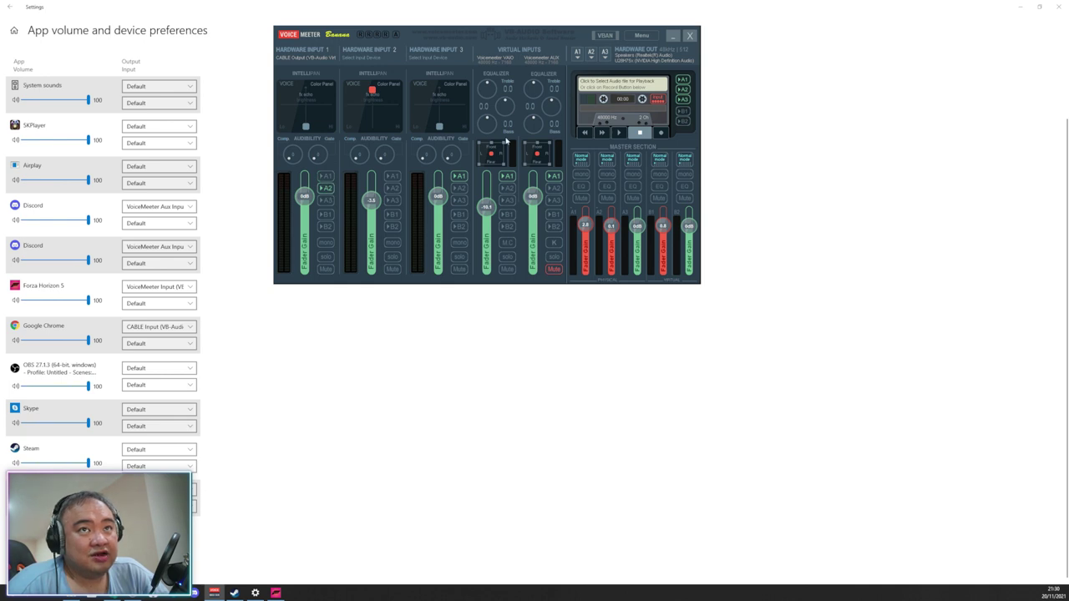
pyautogui.click(328, 188)
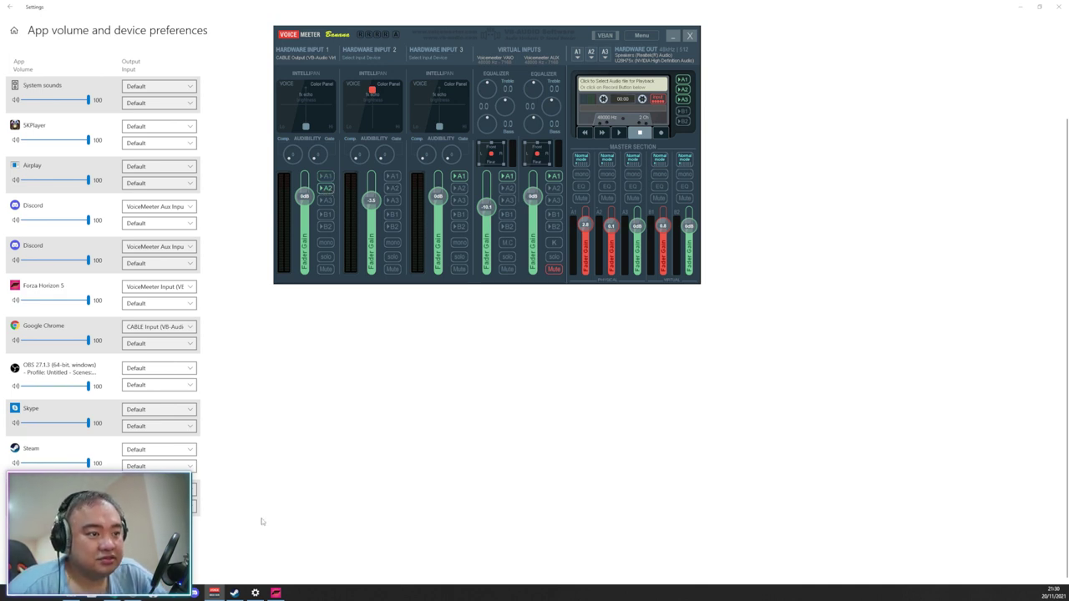
# - Switch to OBS and look at the list of source types that can be added, without adding one
pyautogui.click(132, 597)
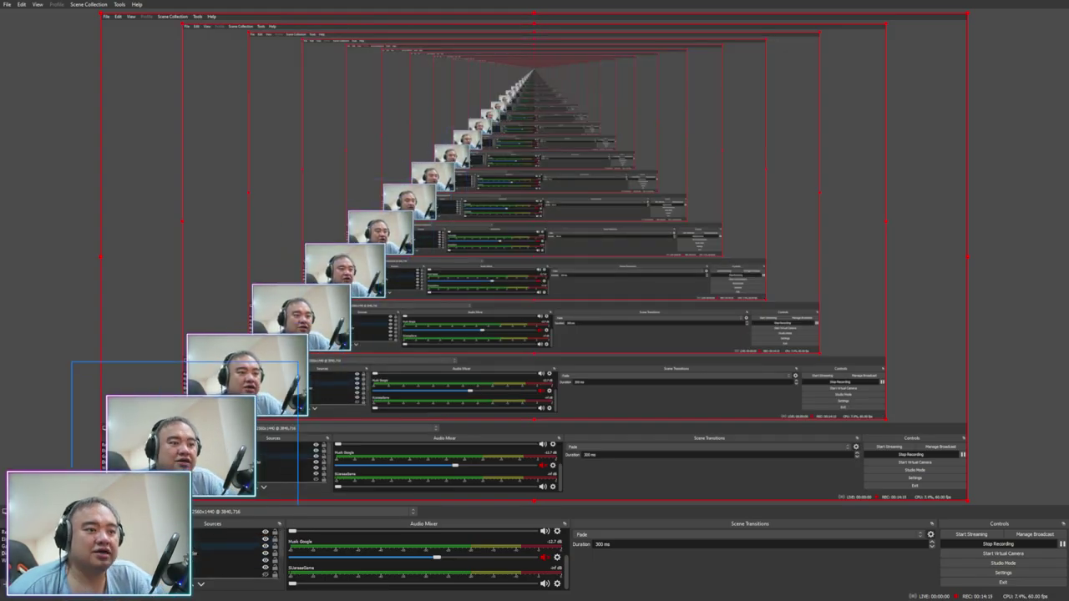
pyautogui.click(152, 584)
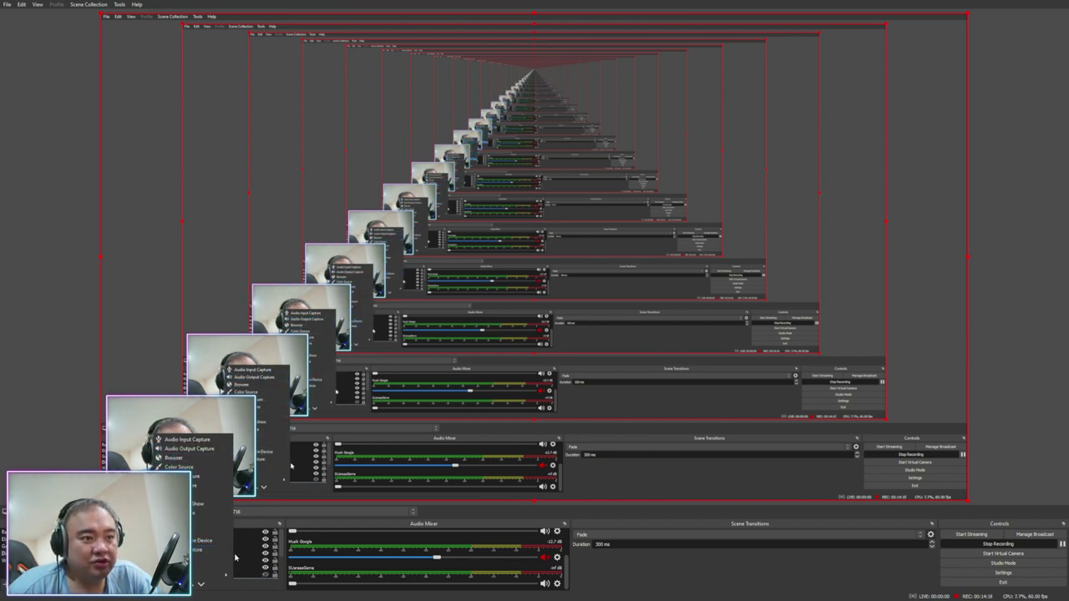
pyautogui.click(194, 540)
# - Set the device of the game audio source to CABLE Input (VB-Audio Virtual Cable) in its properties
pyautogui.rightClick(194, 540)
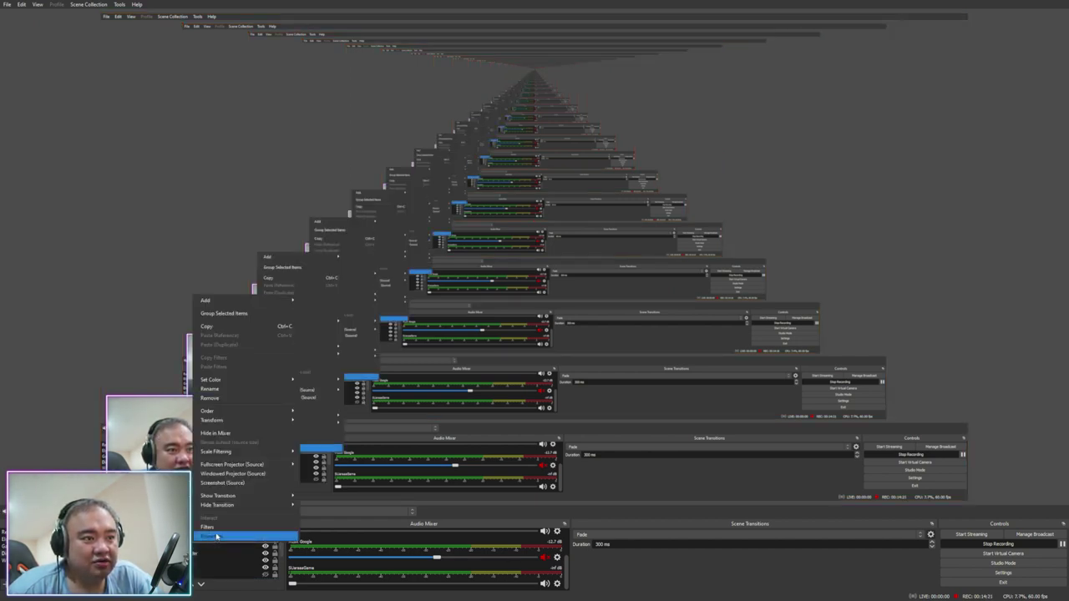
pyautogui.click(219, 504)
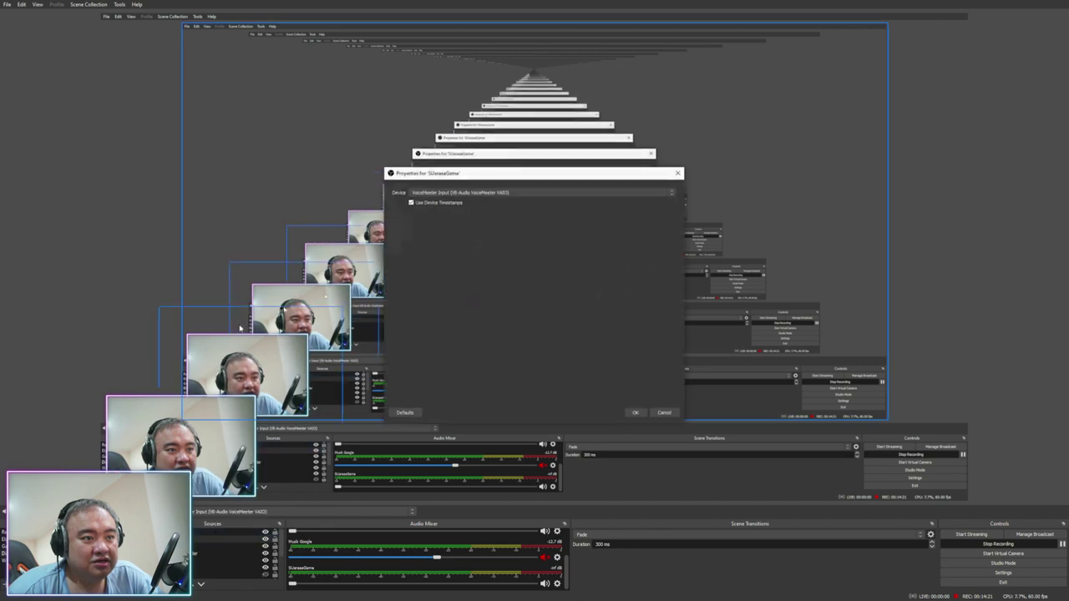
pyautogui.click(673, 193)
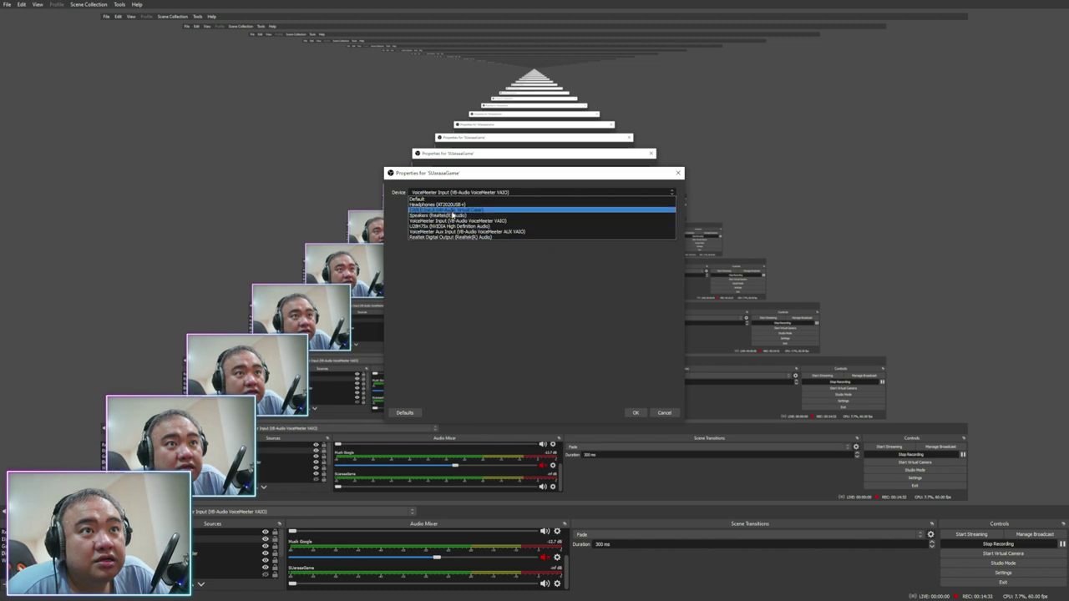
pyautogui.click(451, 210)
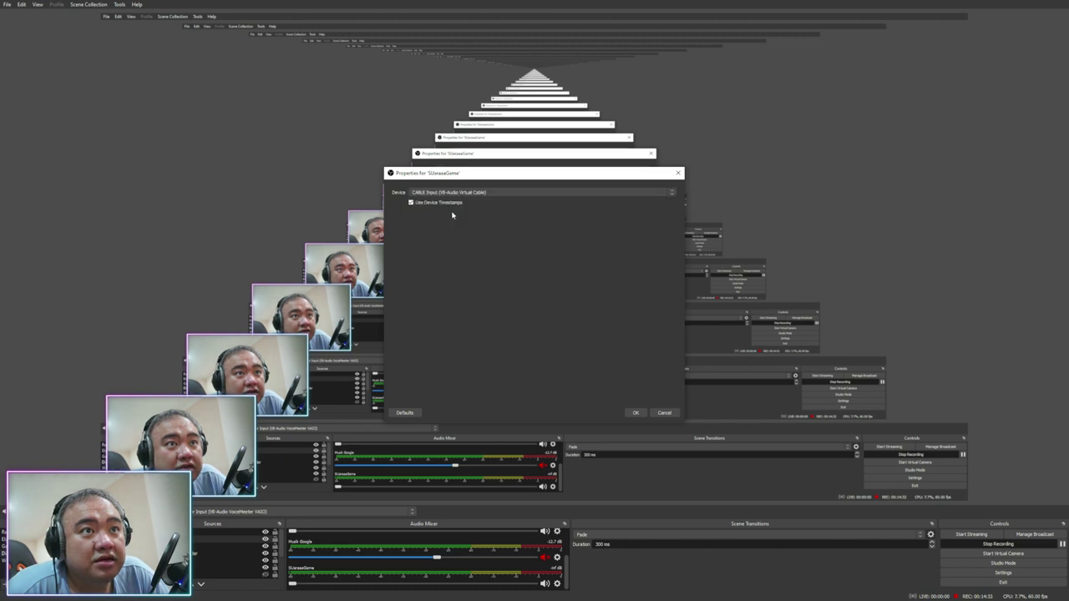
pyautogui.click(635, 412)
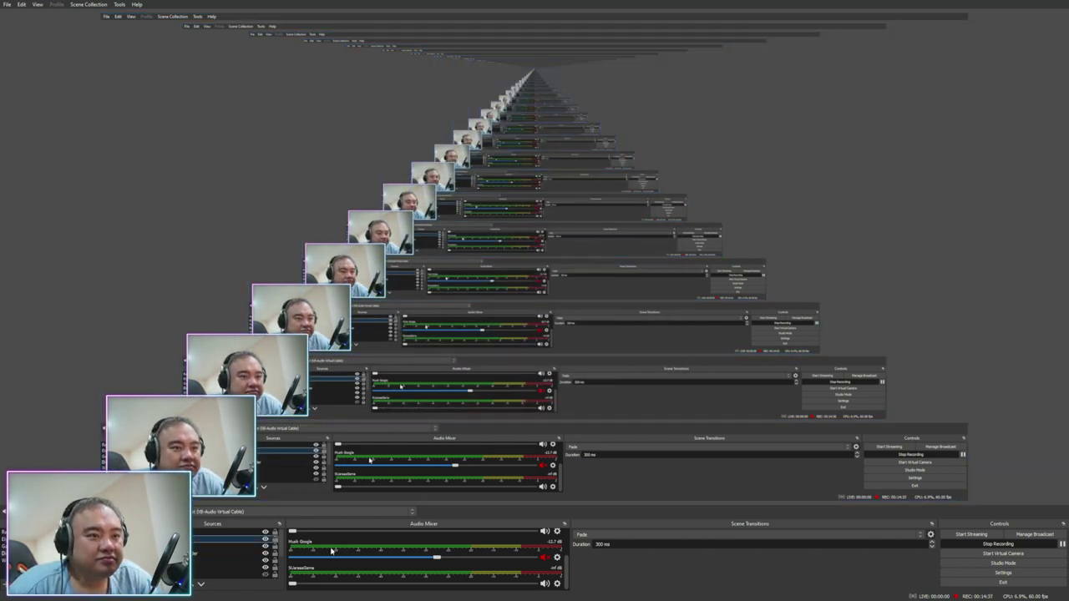
# - Set the device of the game audio source to VoiceMeeter Input (VB-Audio VoiceMeeter VAIO) in its properties
pyautogui.rightClick(205, 540)
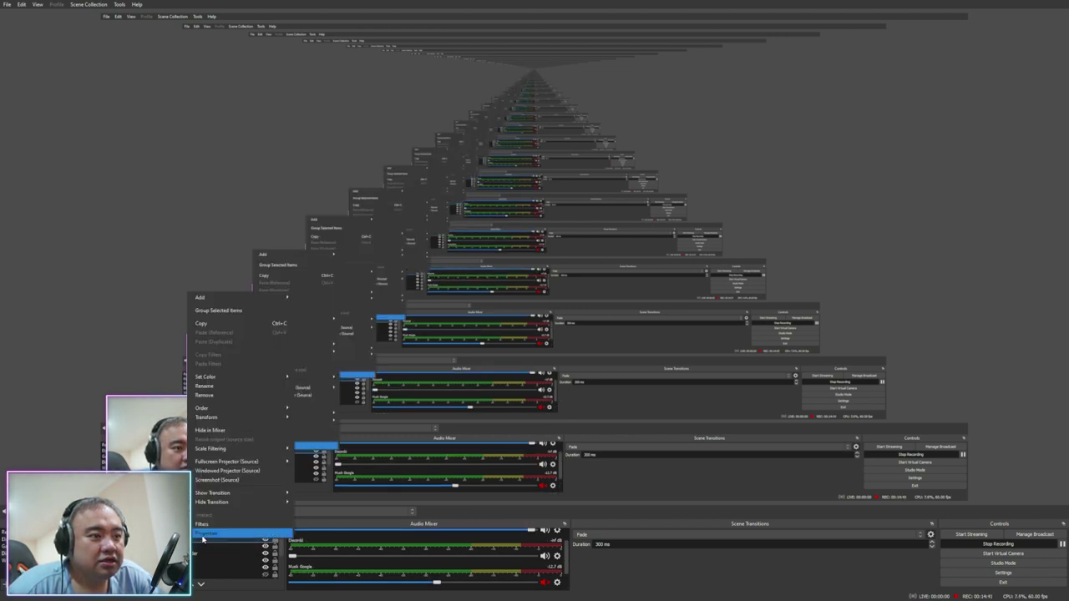
pyautogui.click(219, 520)
pyautogui.click(585, 192)
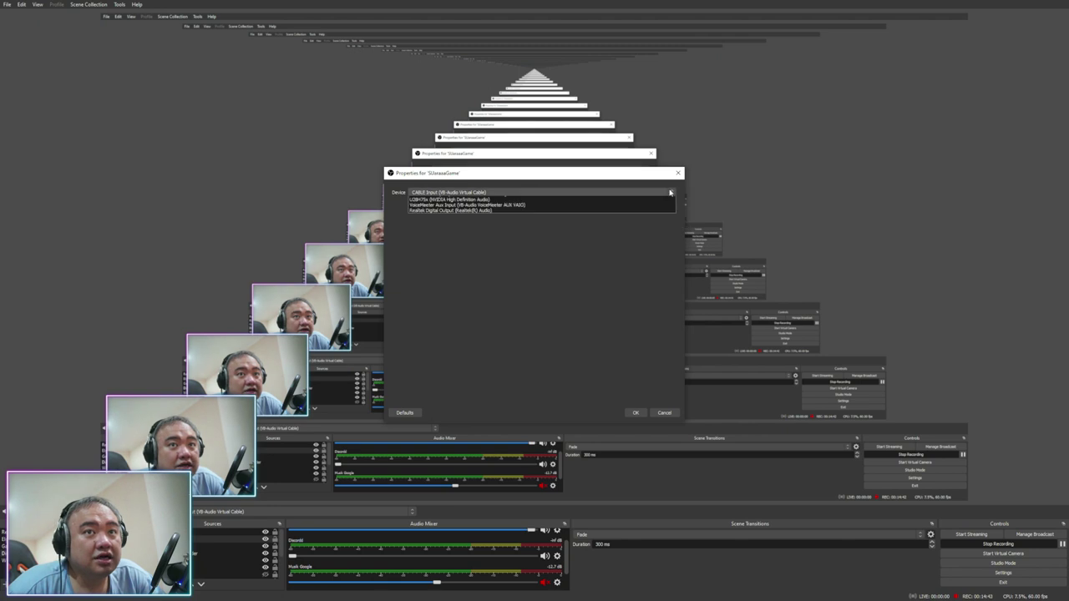
pyautogui.click(461, 222)
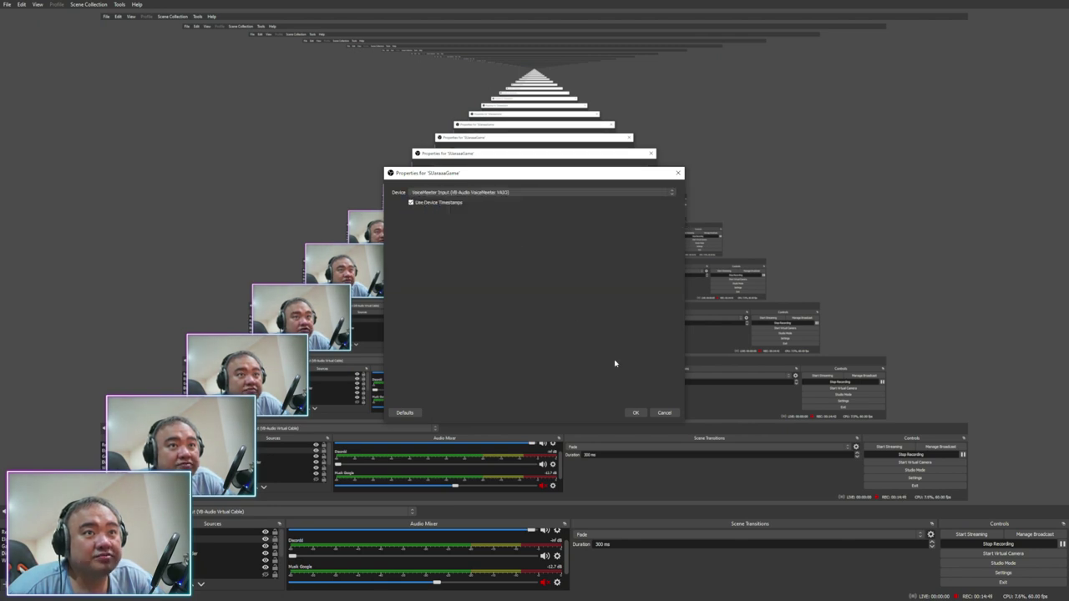
pyautogui.click(635, 412)
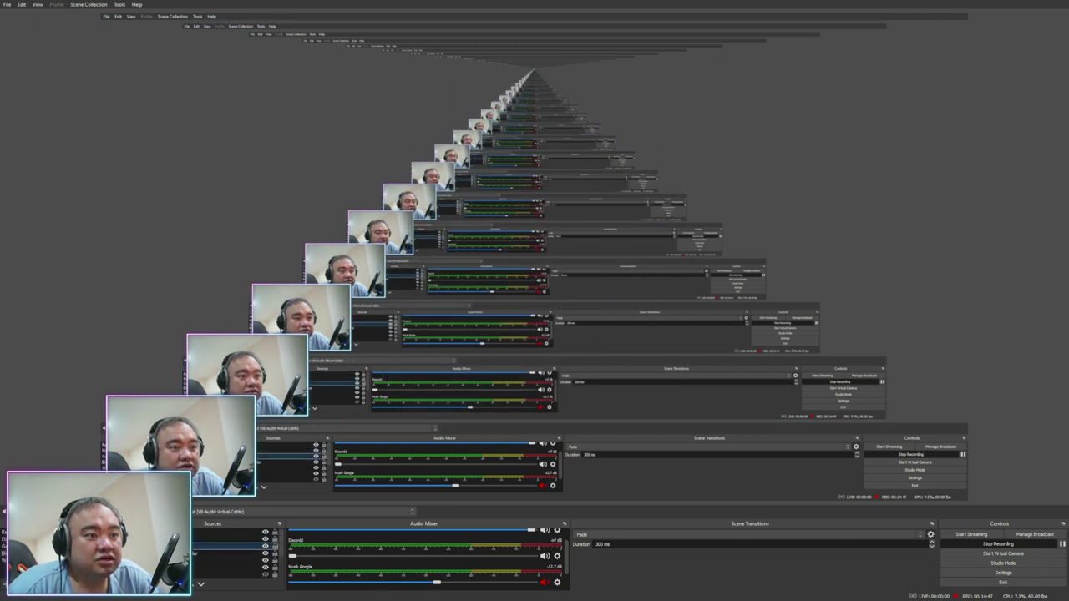
# - Check which device the Musik Google audio source uses in its properties and confirm the dialog
pyautogui.rightClick(204, 548)
pyautogui.click(219, 528)
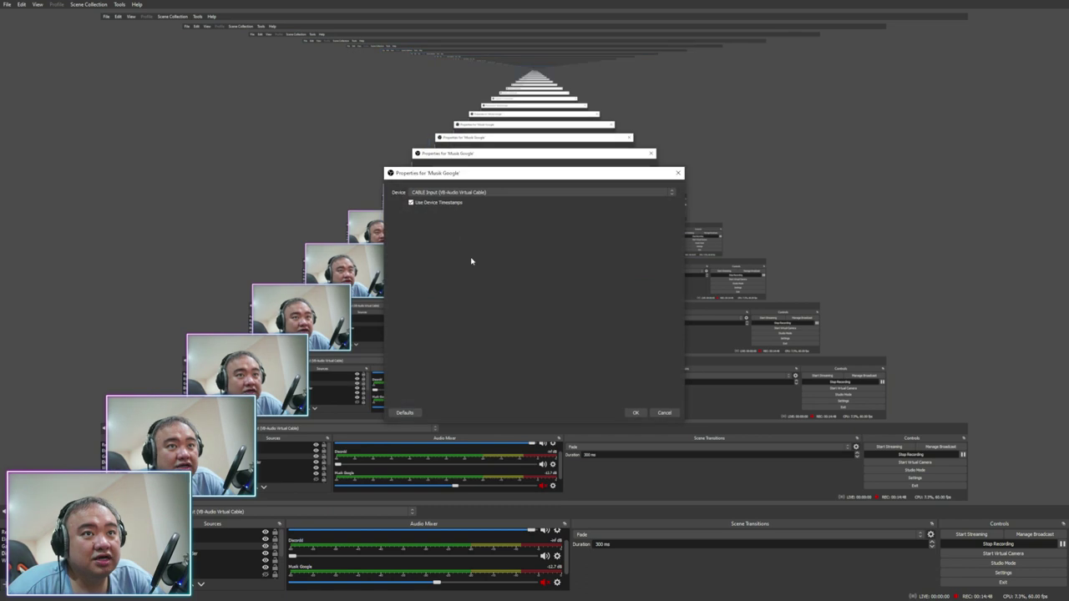
pyautogui.click(637, 414)
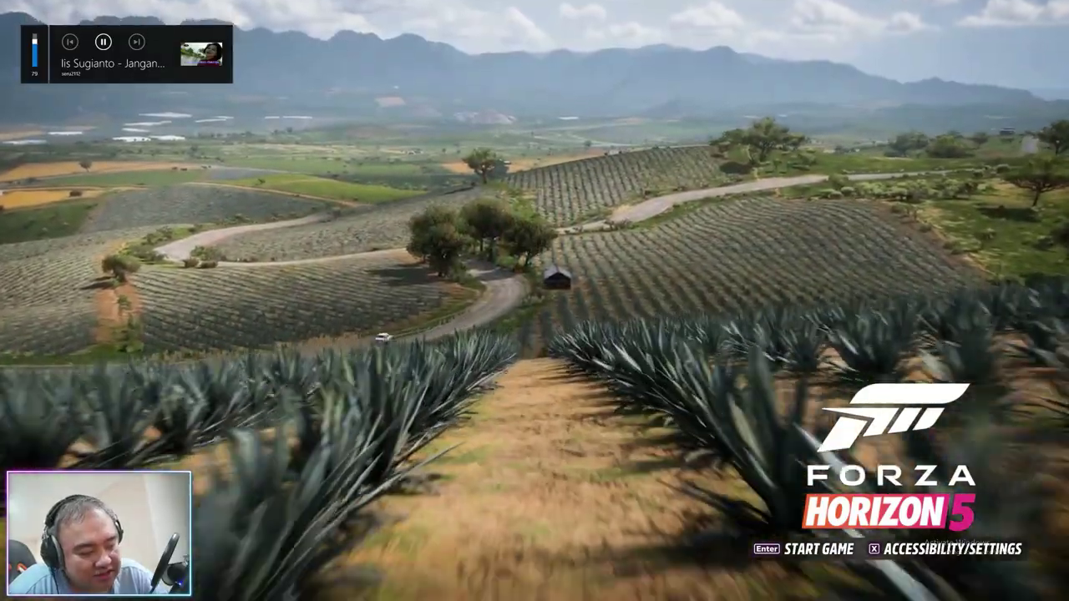
# - Switch from the game to OBS, unmute the Musik Google source in the mixer, and pause the playing music
pyautogui.hotkey('alt', 'Tab')
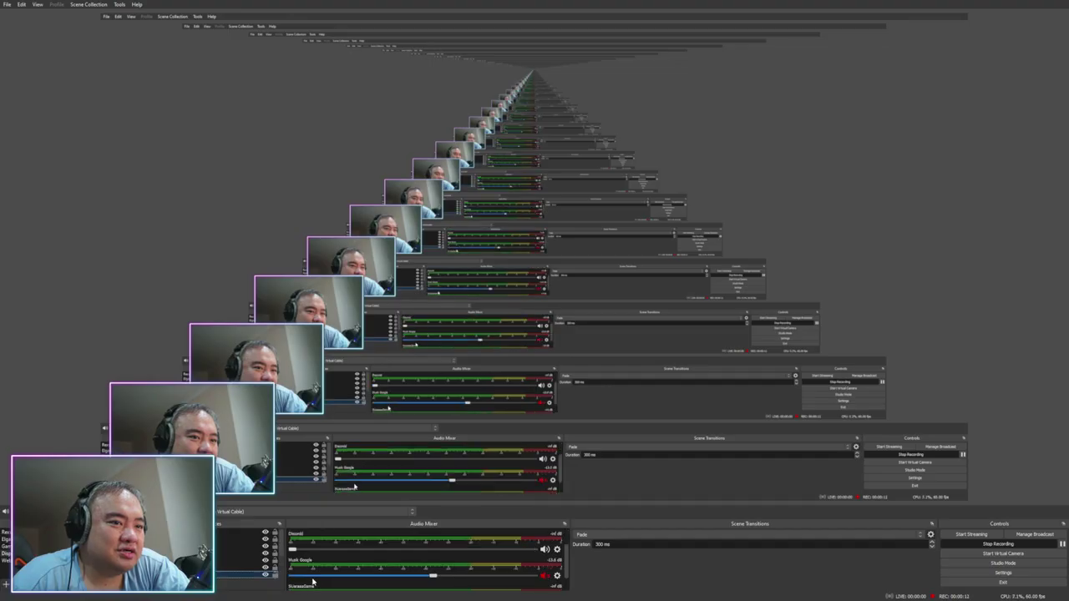
pyautogui.click(545, 576)
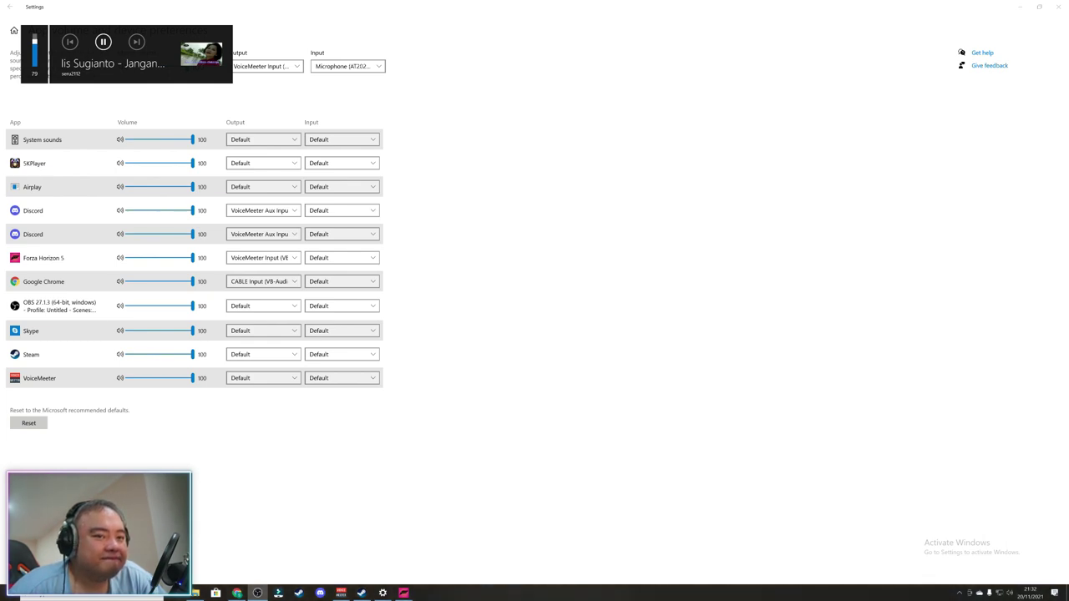
pyautogui.press('XF86AudioPlay')
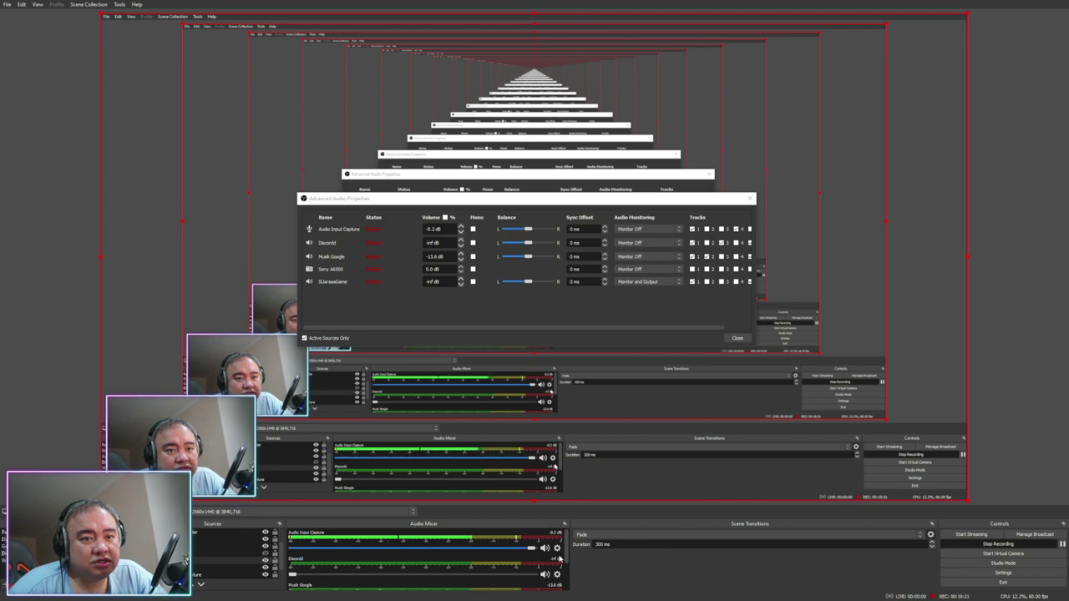
# - Open the Advanced Audio Properties, widen the dialog to show all six tracks, examine each source's track assignments, and close it
pyautogui.click(557, 548)
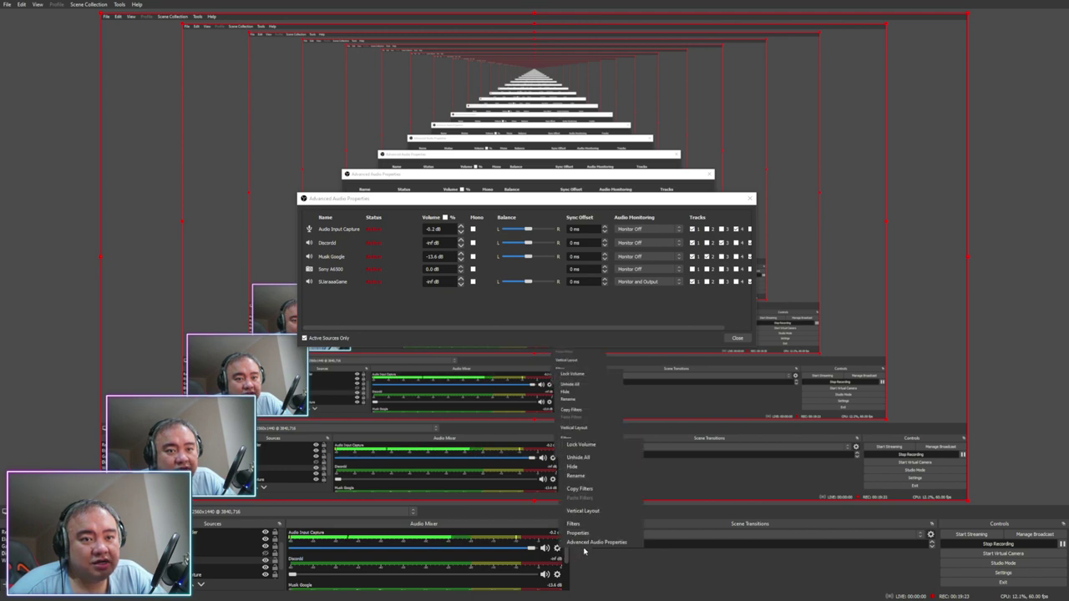
pyautogui.click(595, 542)
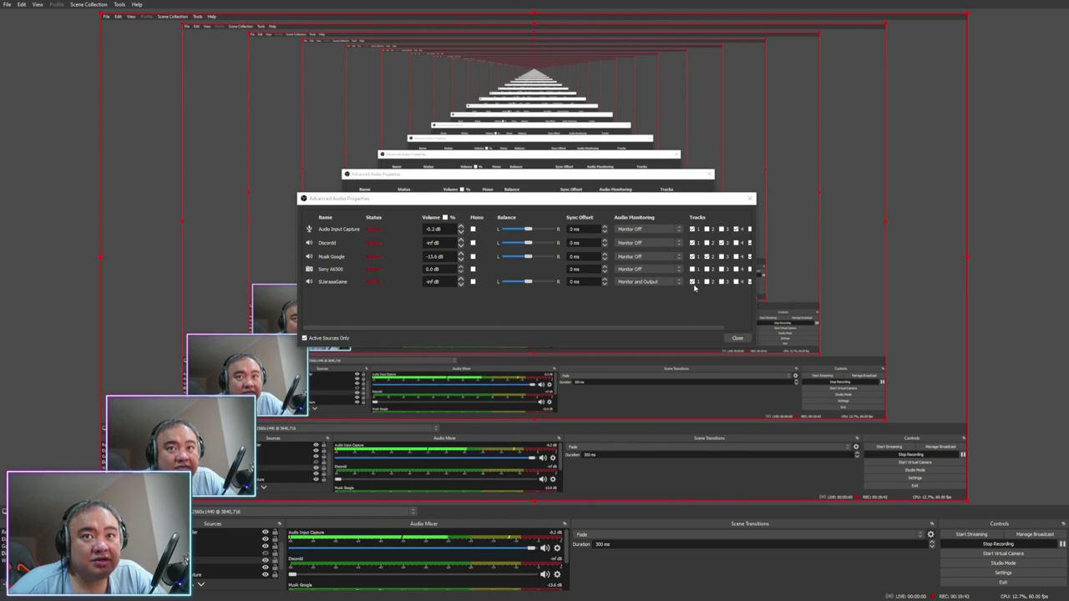
pyautogui.moveTo(710, 201); pyautogui.dragTo(540, 190)
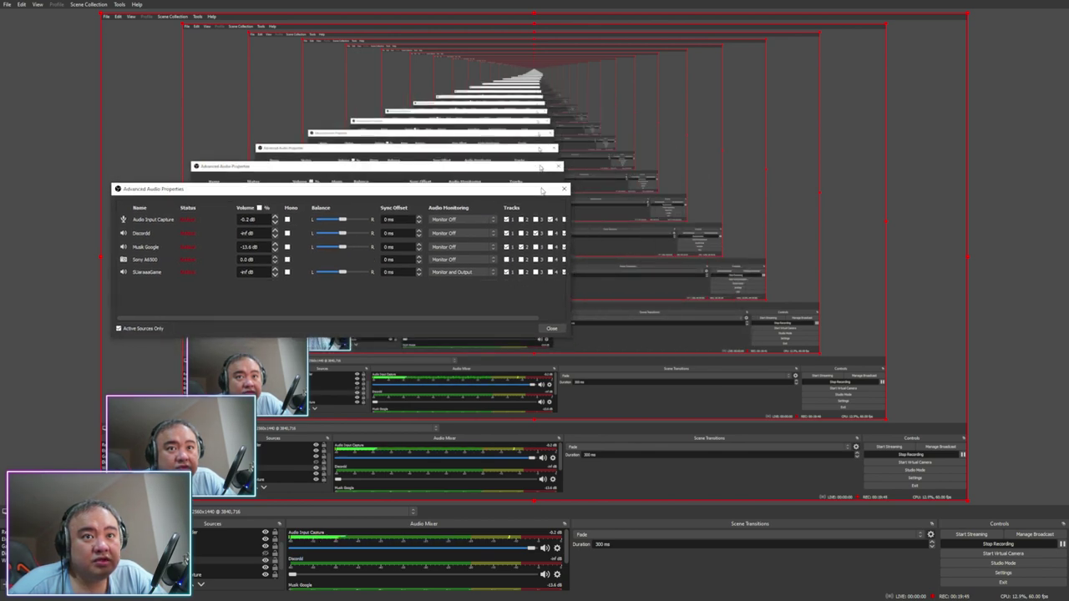
pyautogui.moveTo(573, 279); pyautogui.dragTo(685, 280)
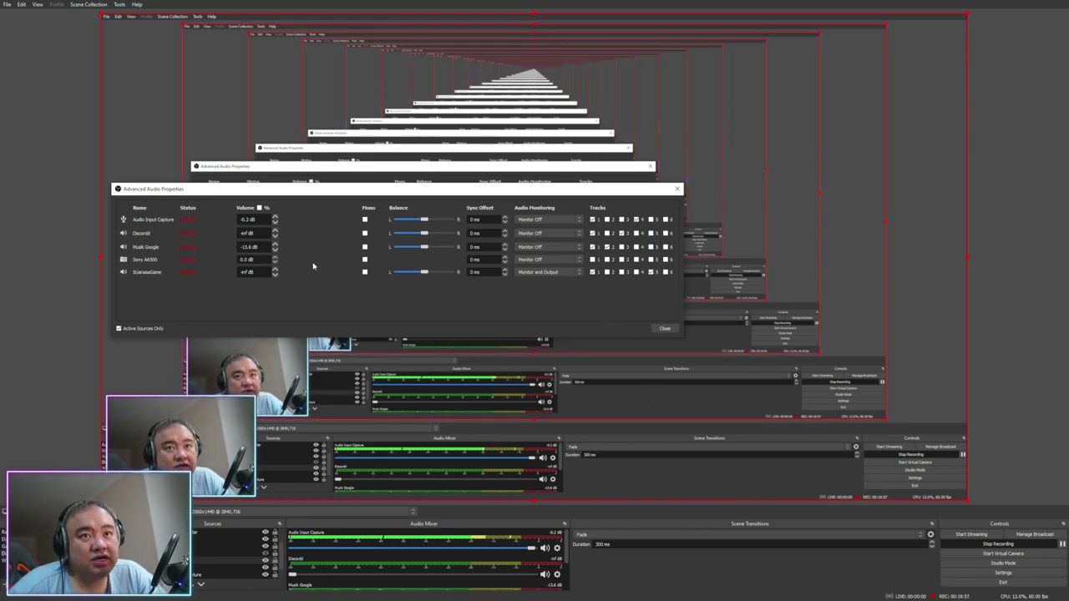
pyautogui.click(665, 329)
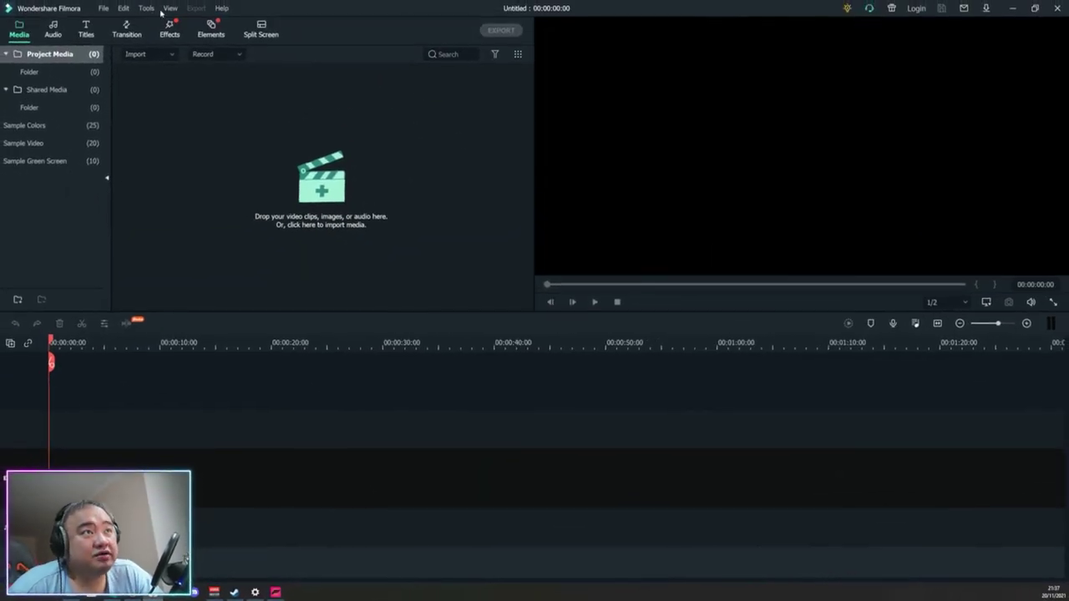
# - Import the Barn 1 recording from the Video Streaming folder into the project media
pyautogui.click(309, 200)
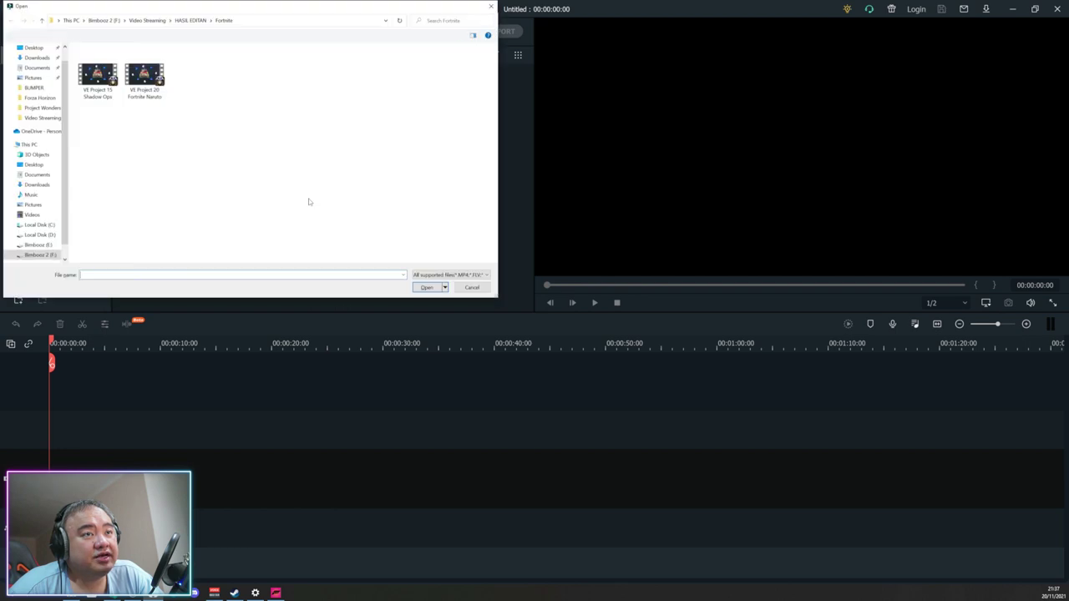
pyautogui.click(37, 175)
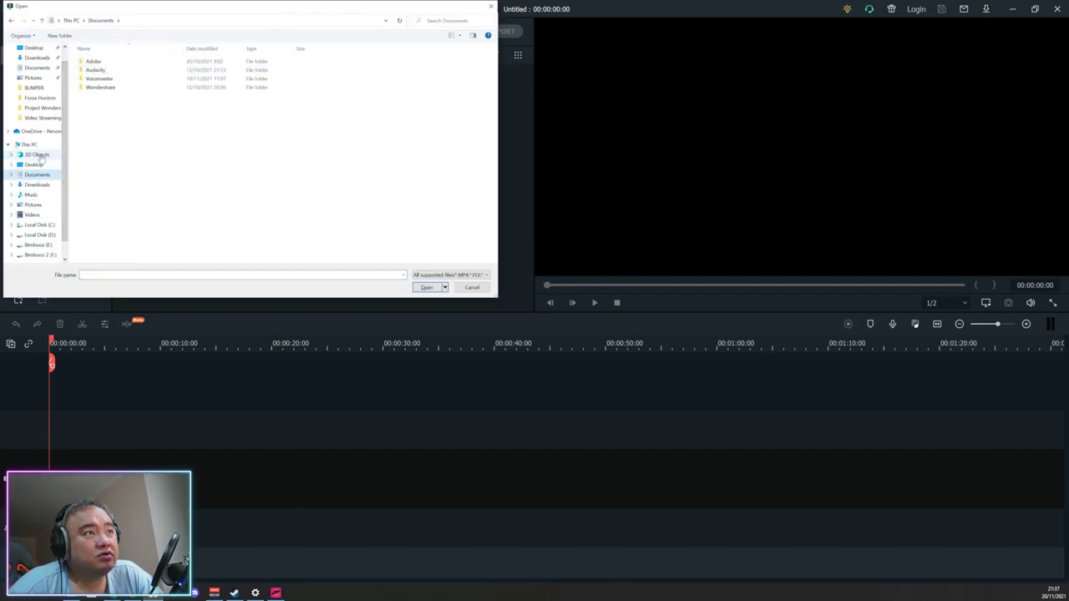
pyautogui.click(43, 118)
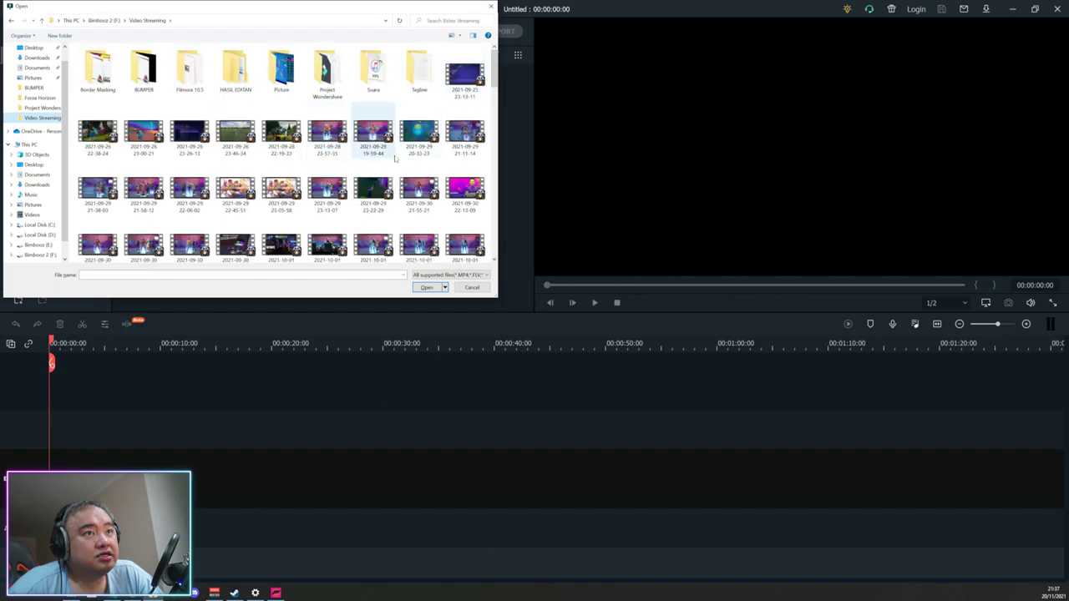
pyautogui.scroll(-3, 394, 149)
pyautogui.scroll(-10, 395, 158)
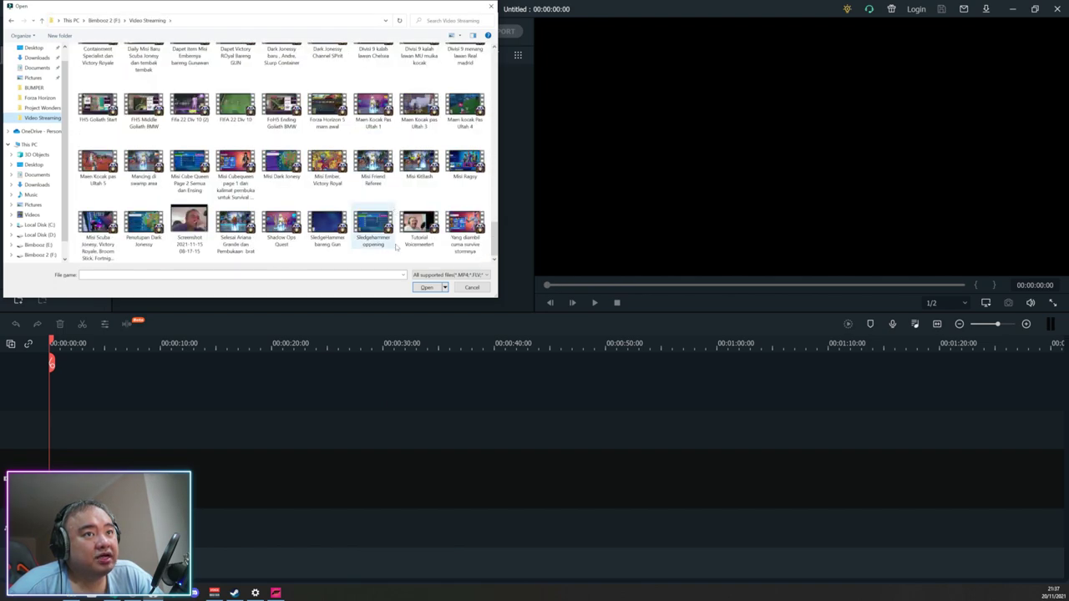
pyautogui.scroll(5, 423, 248)
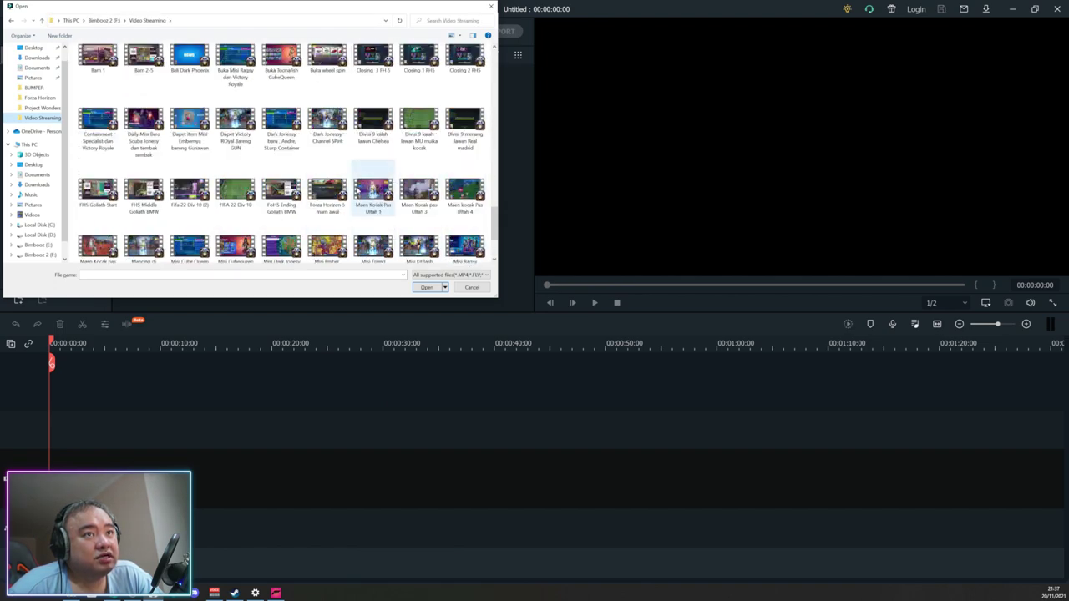
pyautogui.scroll(1, 440, 253)
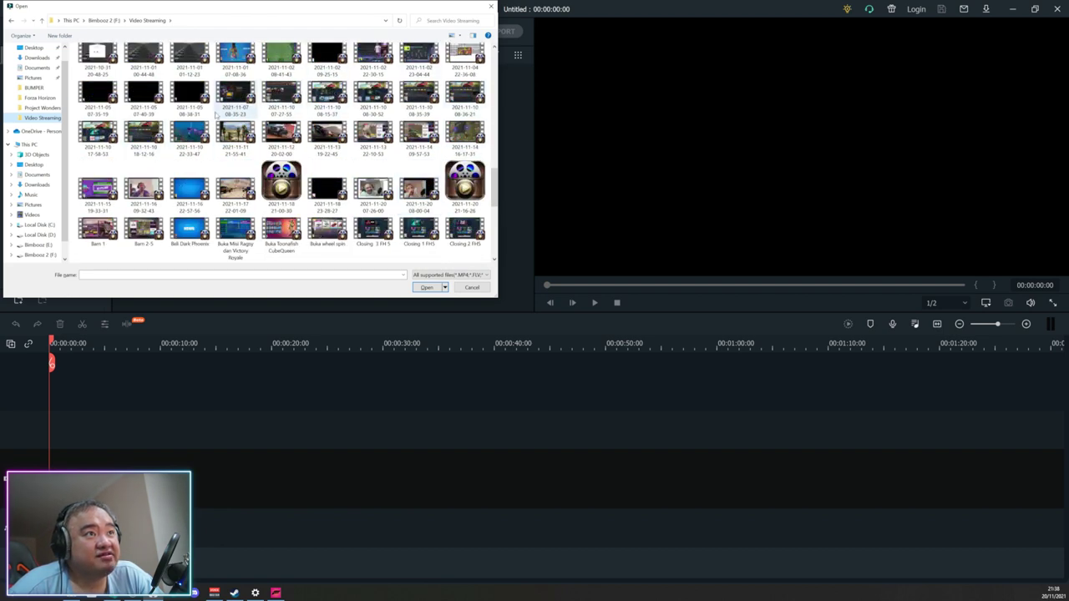
pyautogui.scroll(-2, 416, 163)
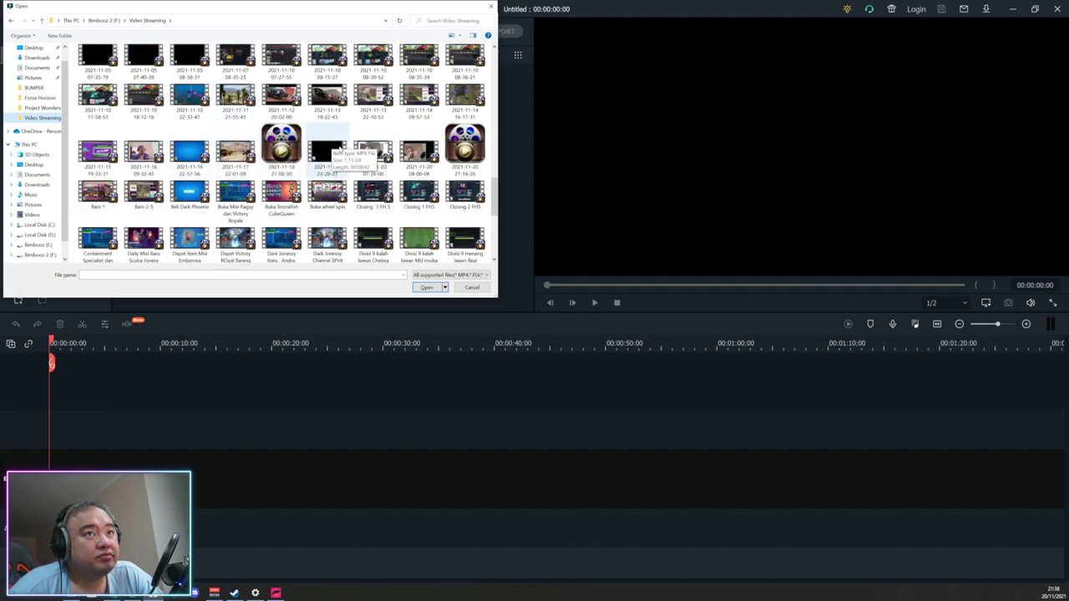
pyautogui.scroll(3, 337, 150)
pyautogui.scroll(-10, 338, 151)
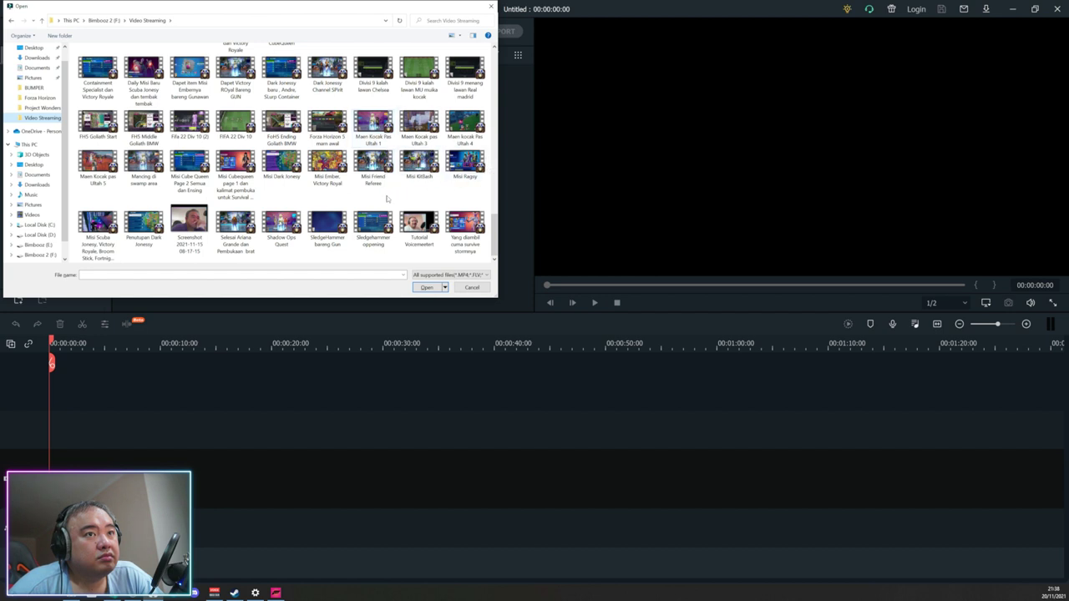
pyautogui.scroll(2, 387, 198)
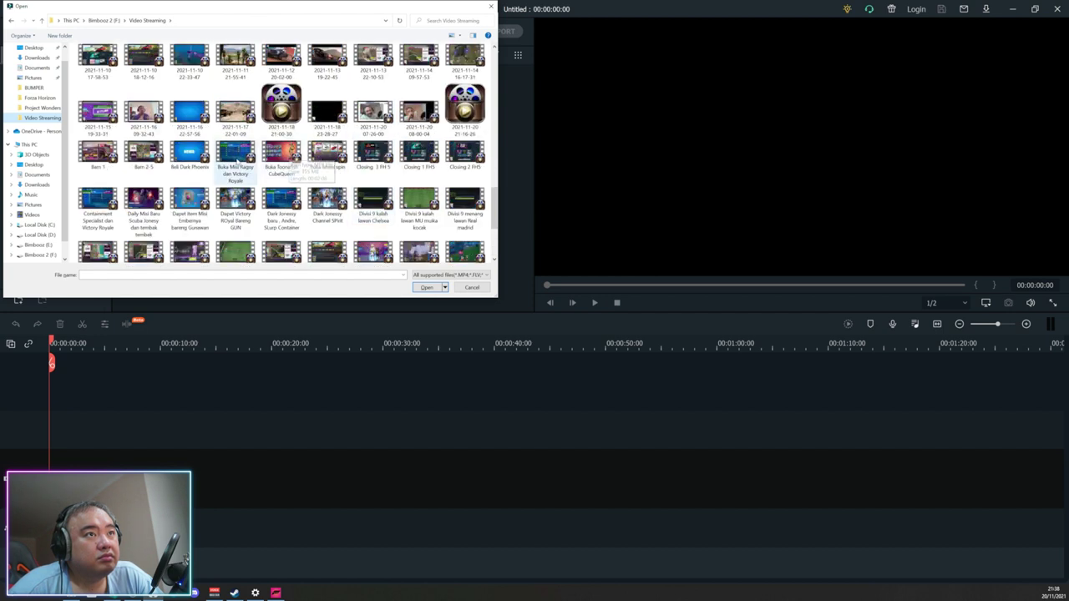
pyautogui.doubleClick(98, 153)
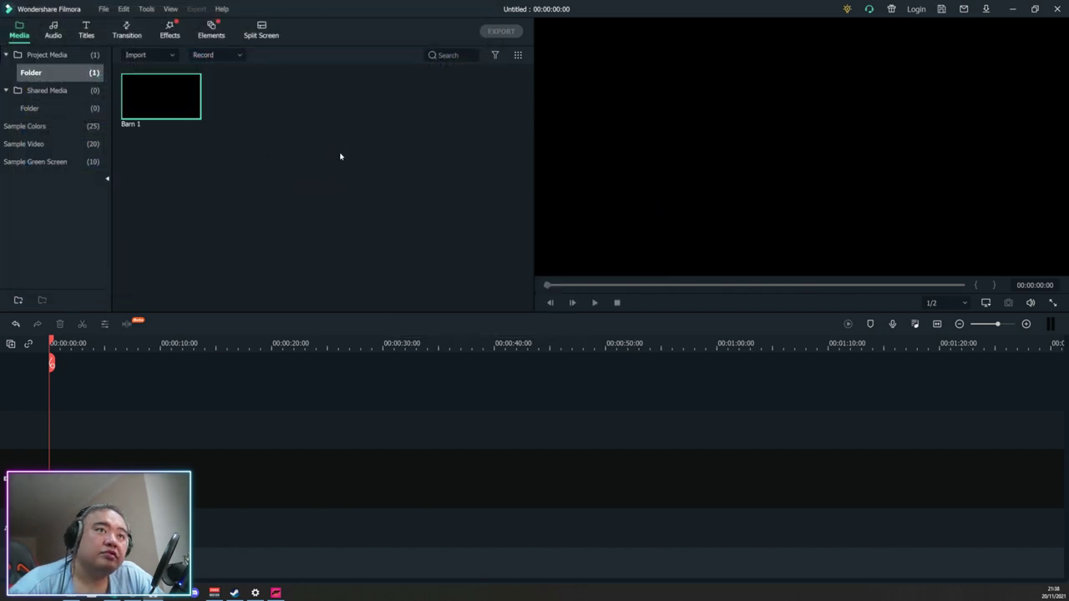
# - Set the Barn 1 media clip to use the second of its three AAC audio tracks
pyautogui.rightClick(175, 120)
pyautogui.moveTo(251, 290)
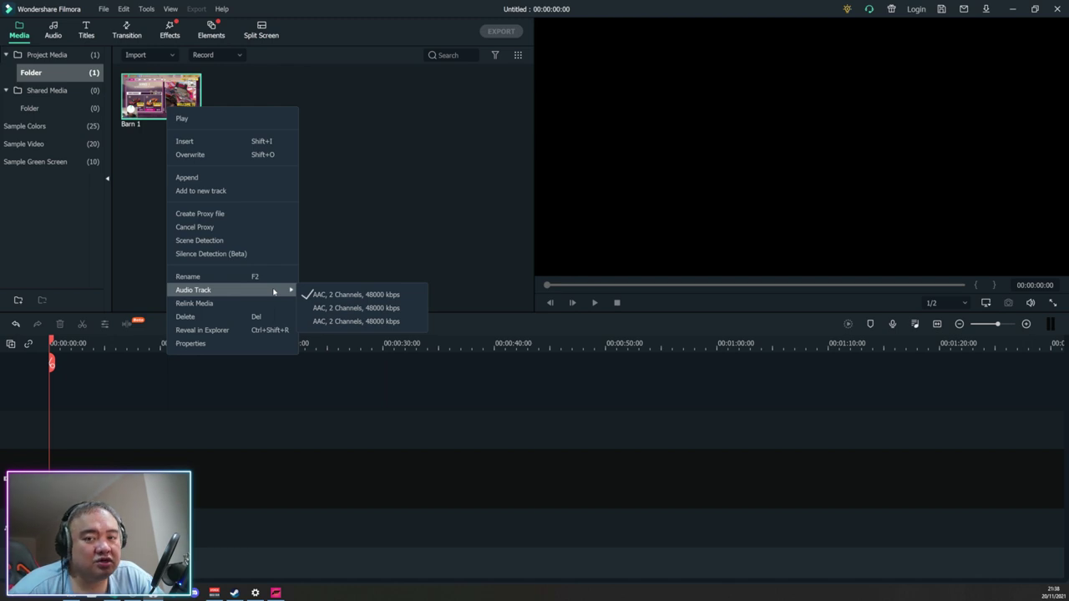
pyautogui.click(333, 309)
# - Place the Barn 1 clip at the start of the timeline and lower its volume to about -25.5 dB
pyautogui.click(191, 108)
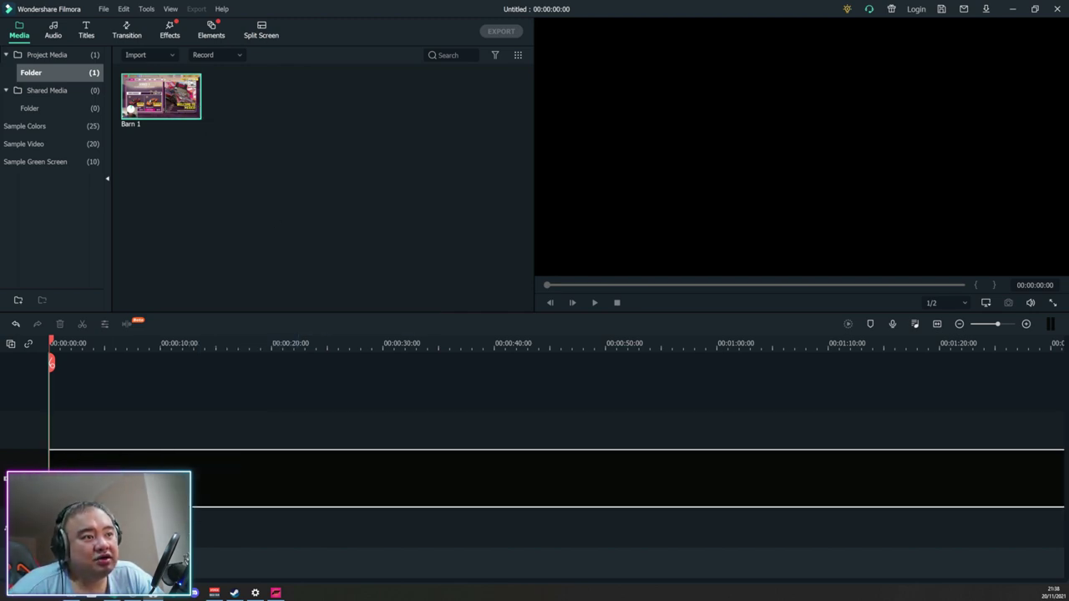
pyautogui.click(466, 322)
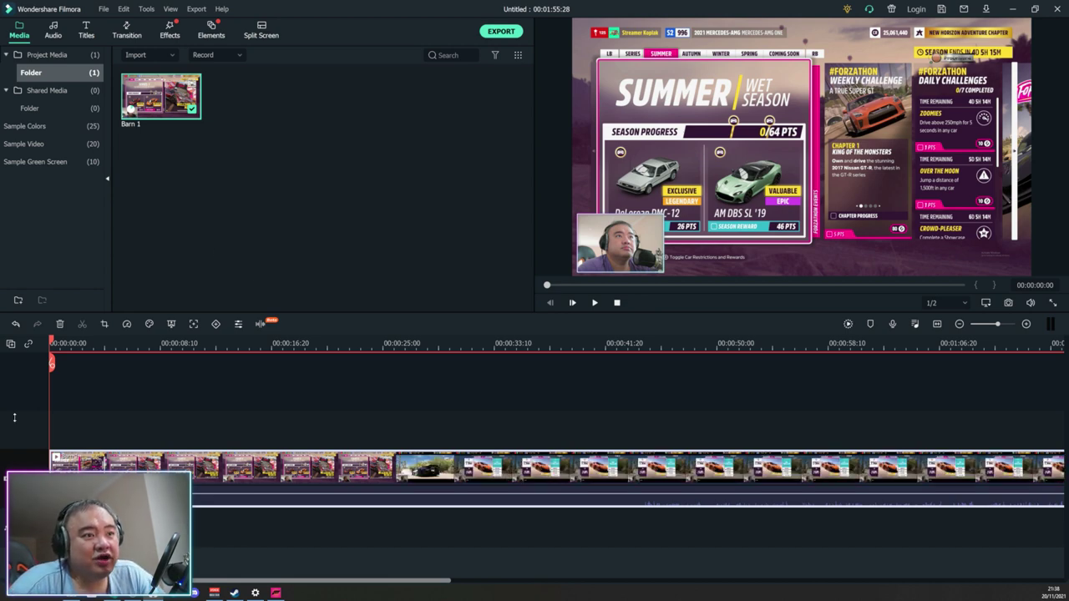
pyautogui.moveTo(240, 496); pyautogui.dragTo(241, 504)
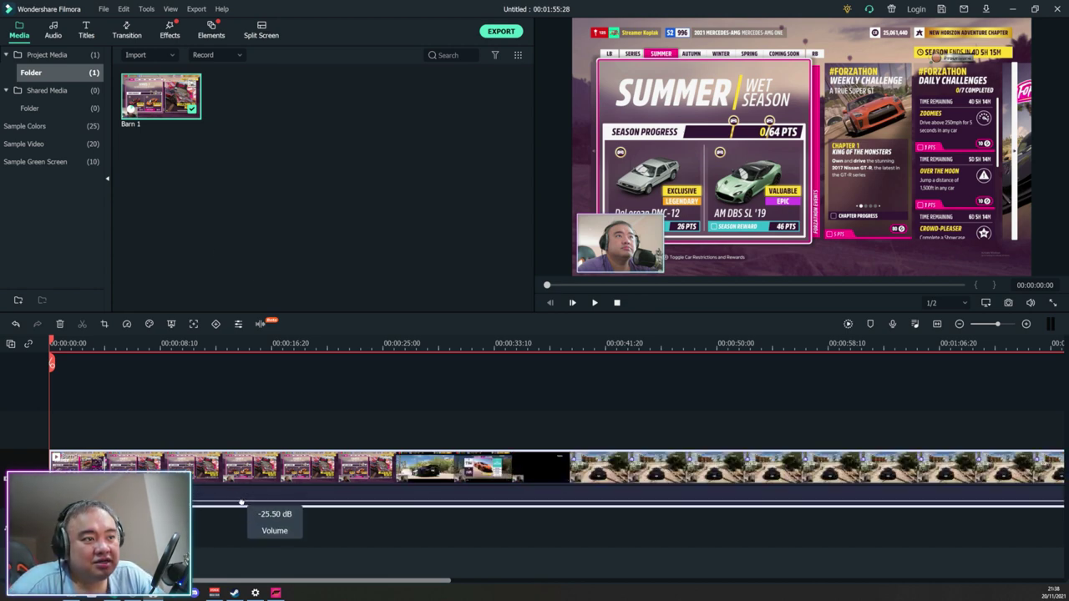
# - Add Barn 1 with its third AAC audio track above the first clip and raise the clip volume to 12 dB
pyautogui.rightClick(165, 99)
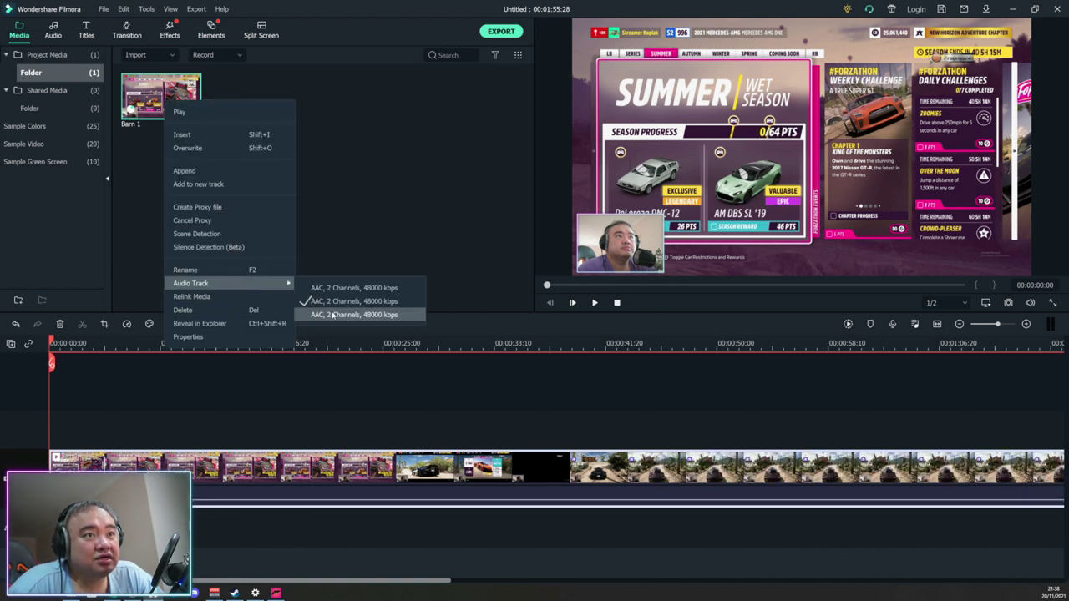
pyautogui.click(328, 312)
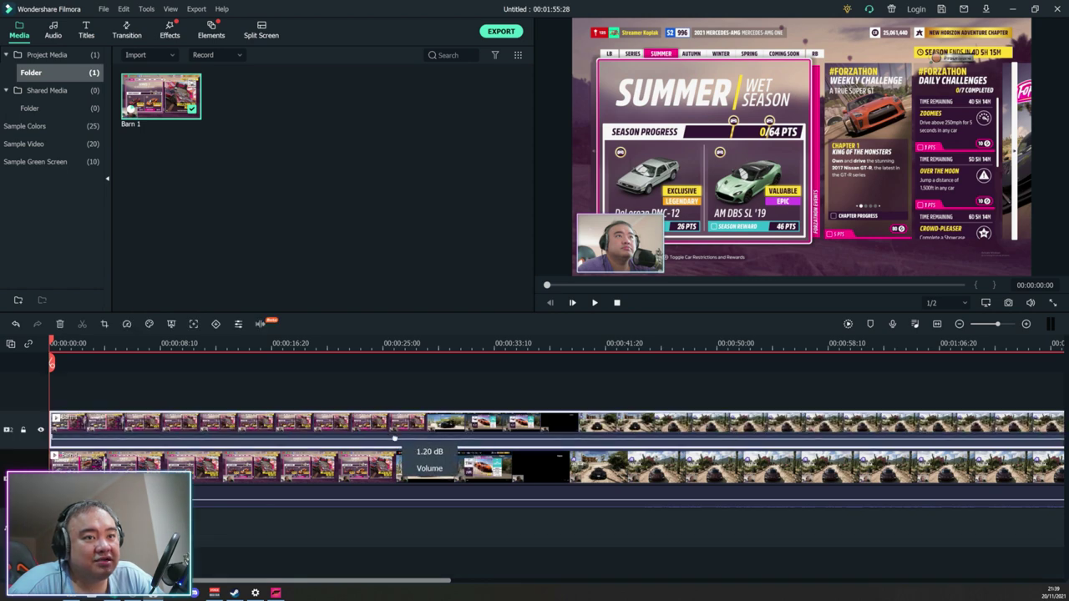
pyautogui.moveTo(350, 493); pyautogui.dragTo(405, 444)
pyautogui.click(1055, 10)
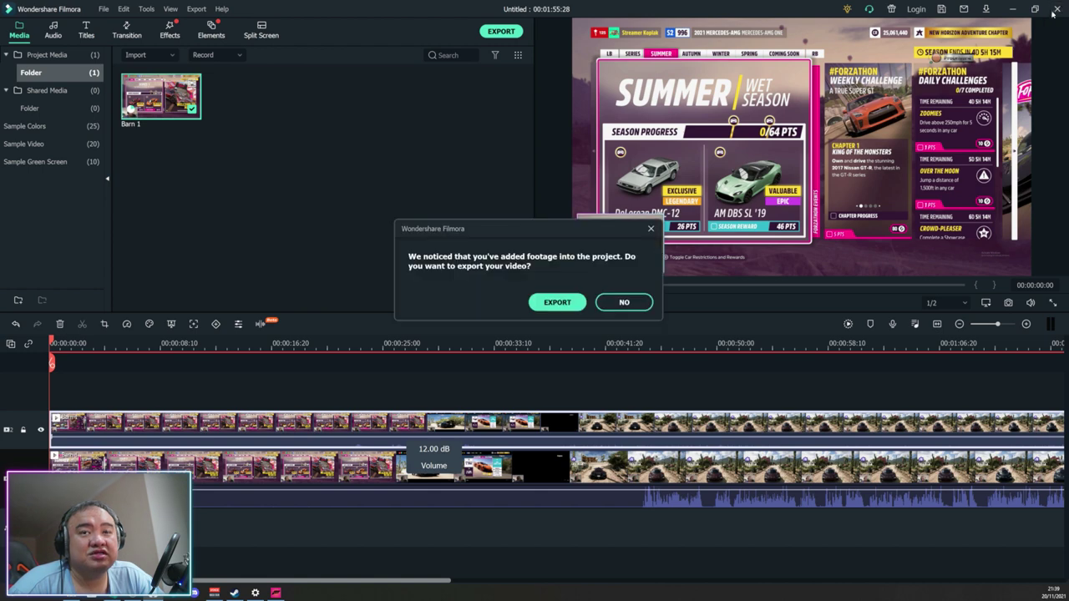
pyautogui.click(624, 302)
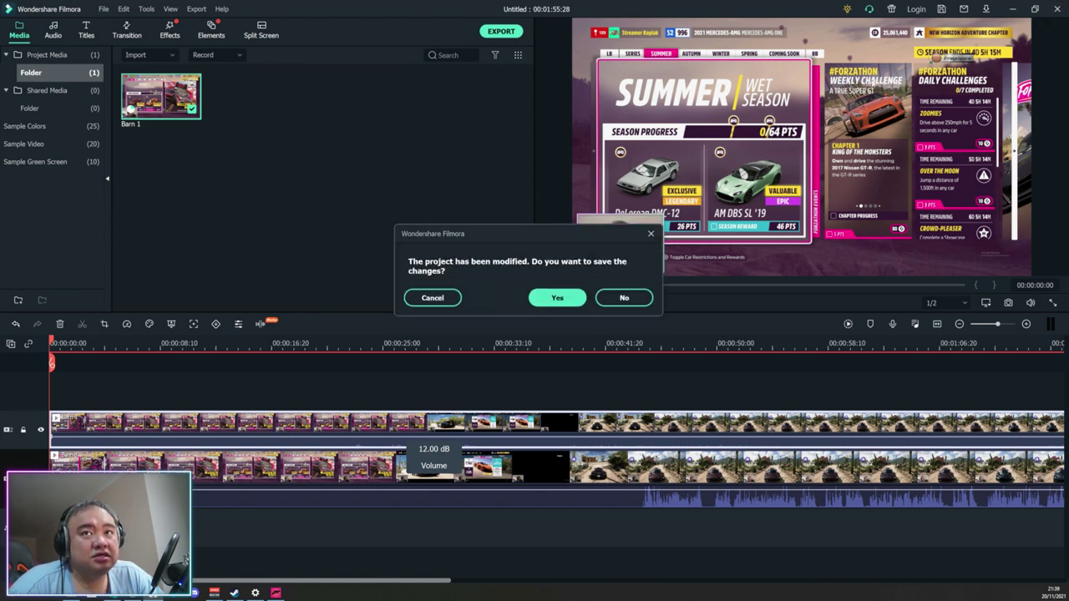
pyautogui.click(558, 301)
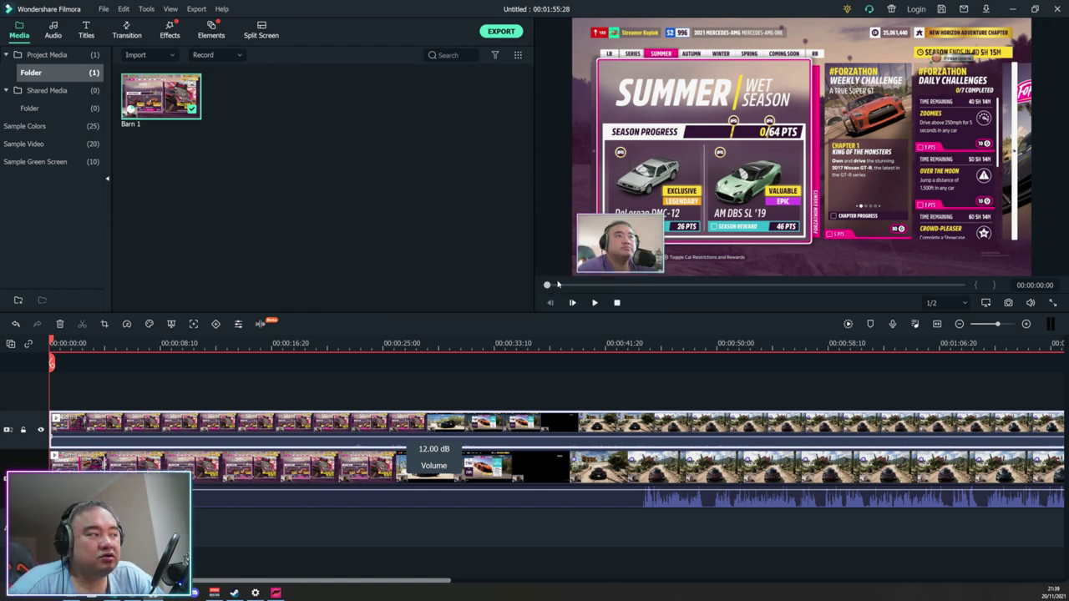
pyautogui.click(490, 10)
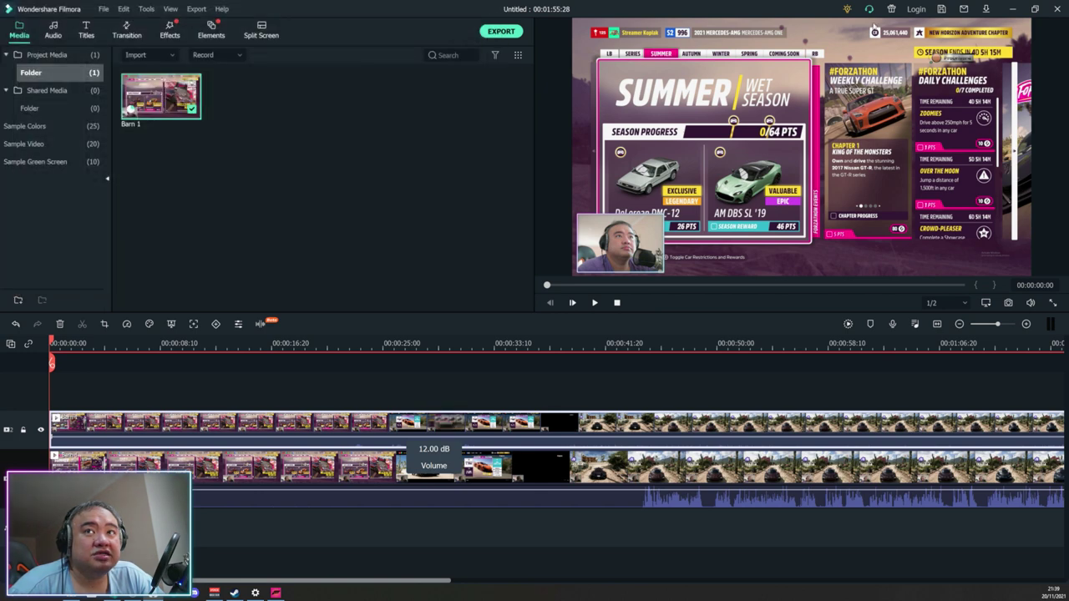
# - Close Filmora without exporting the video or saving the project changes
pyautogui.click(1062, 8)
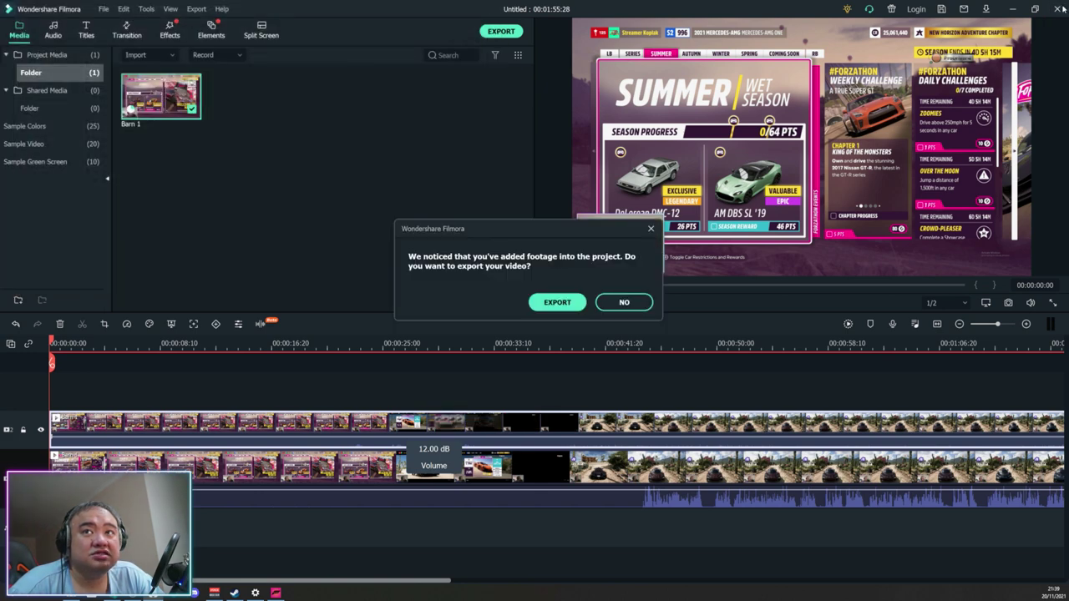
pyautogui.click(623, 302)
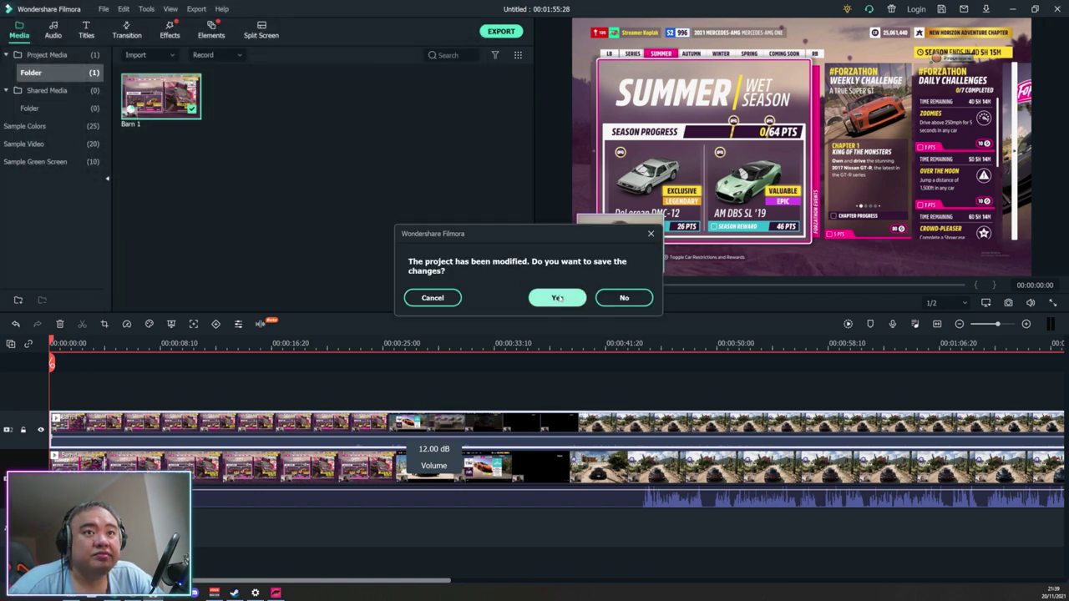
pyautogui.click(620, 298)
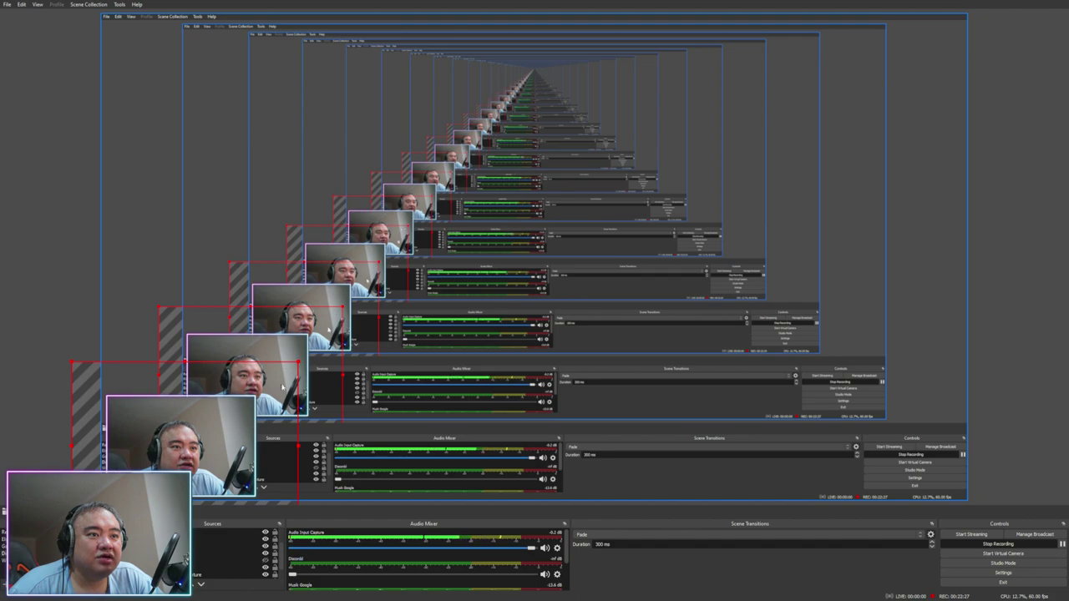
# - Enlarge the webcam overlay in the OBS preview until it covers most of the canvas
pyautogui.moveTo(298, 361); pyautogui.dragTo(952, 52)
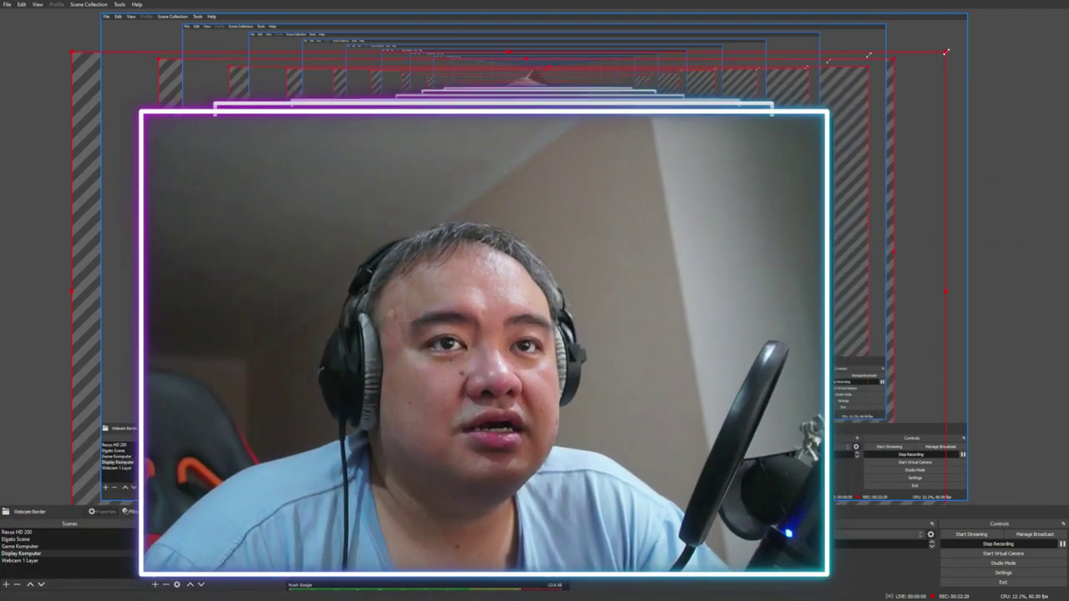